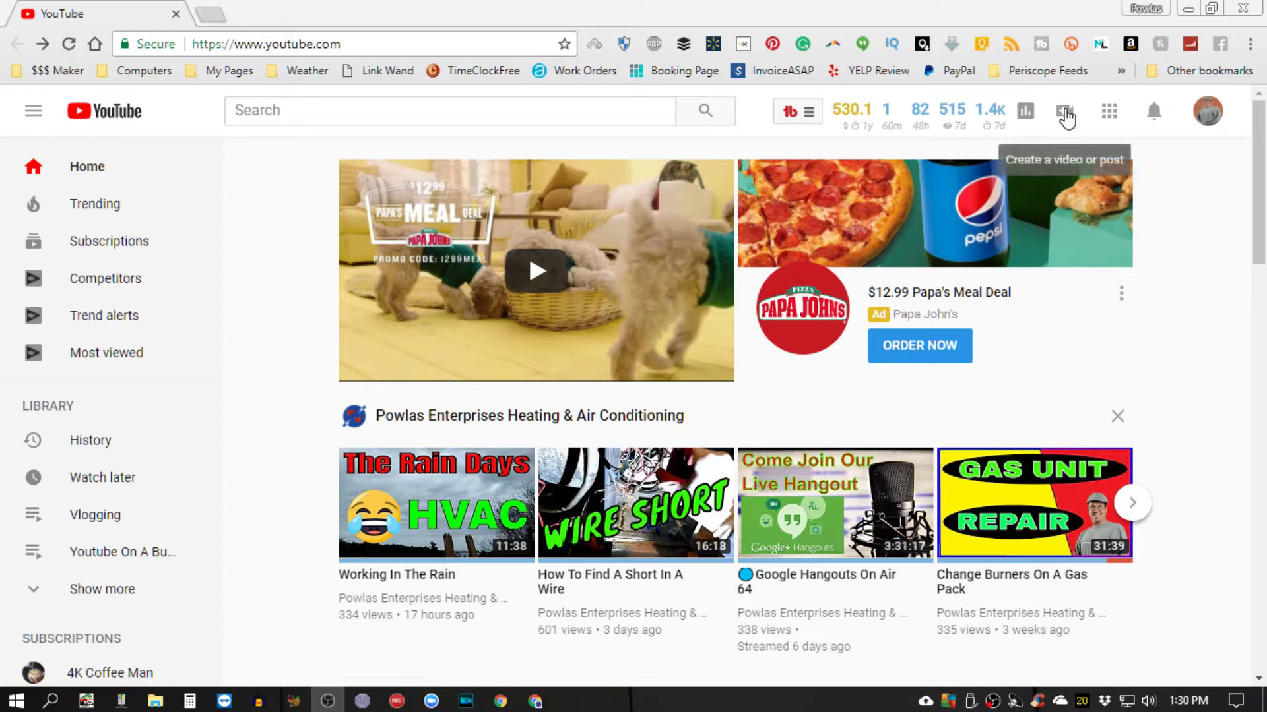
# - Choose Upload video from YouTube's Create menu to reach the upload page
pyautogui.click(1064, 111)
pyautogui.click(1119, 158)
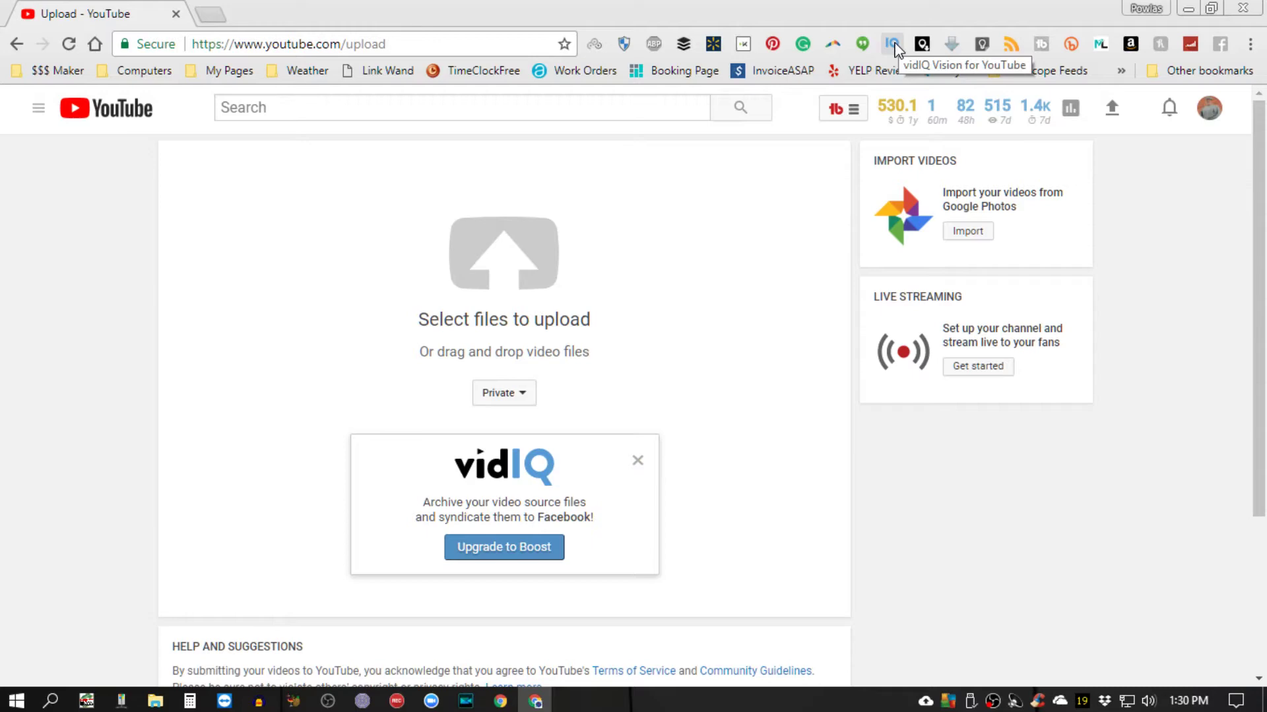
pyautogui.click(501, 269)
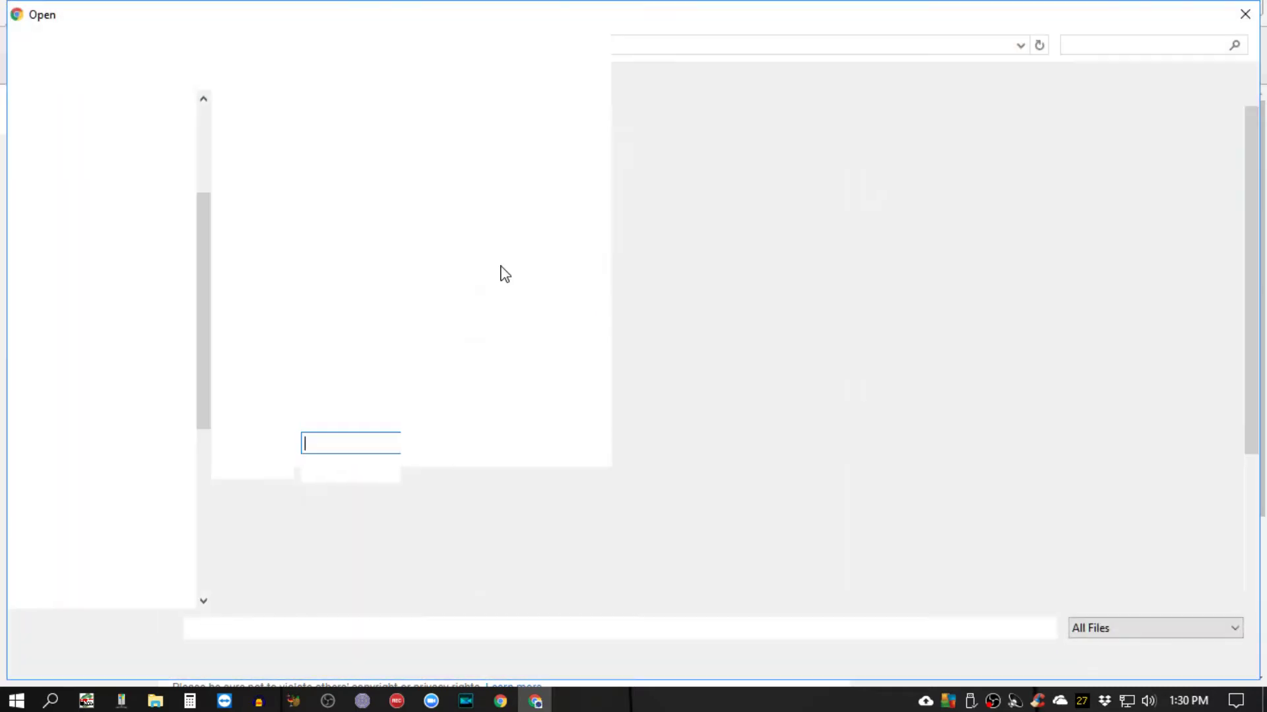
pyautogui.scroll(-3, 468, 330)
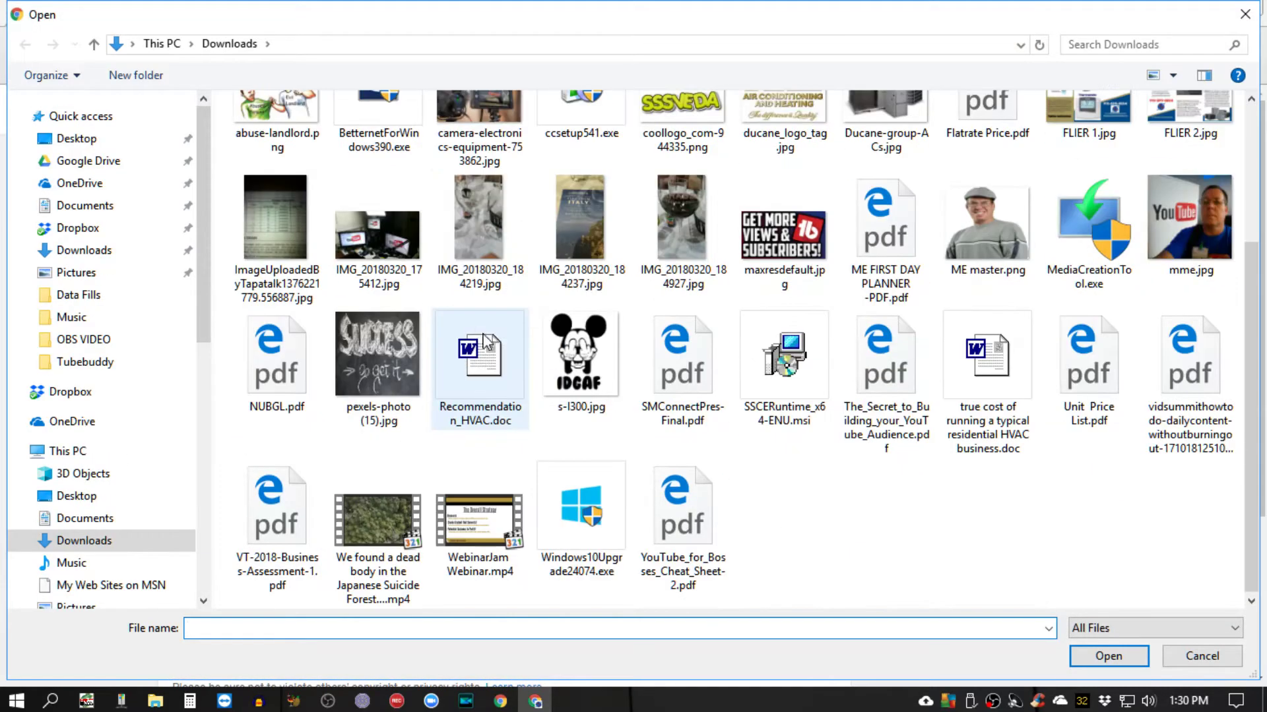
pyautogui.scroll(3, 490, 386)
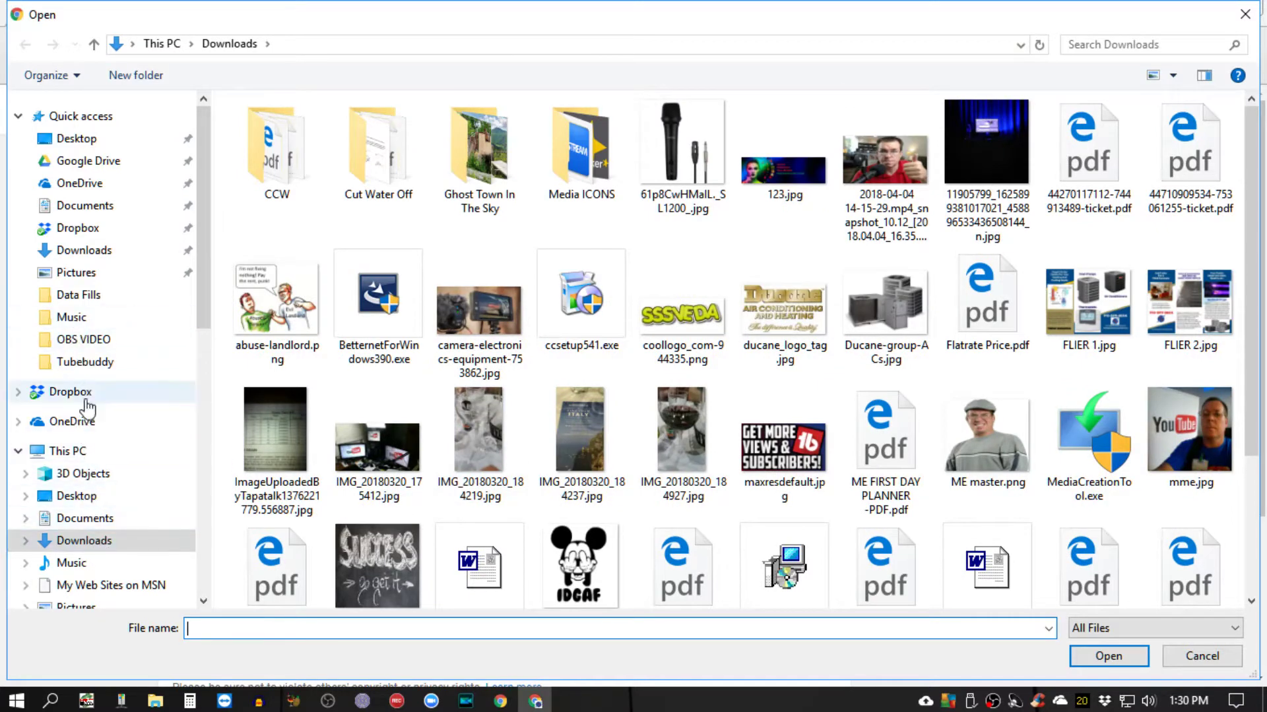
pyautogui.scroll(-2, 85, 410)
pyautogui.click(105, 505)
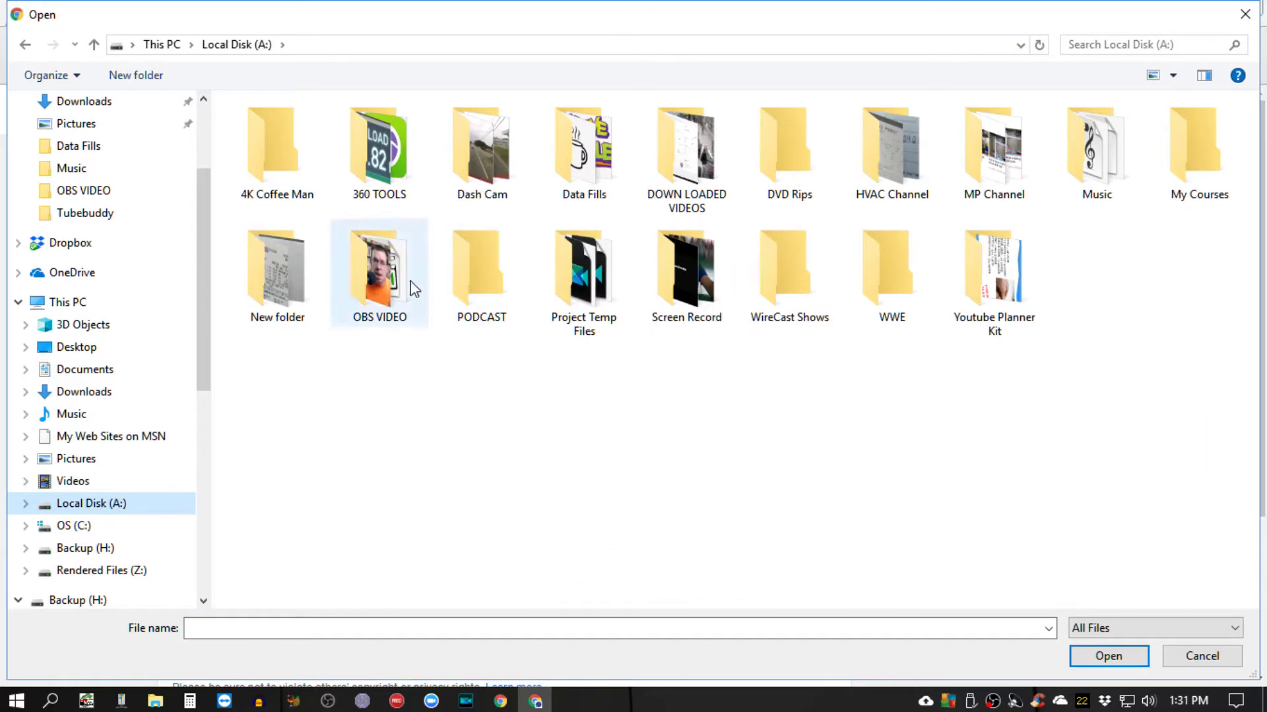
pyautogui.doubleClick(387, 280)
pyautogui.click(695, 165)
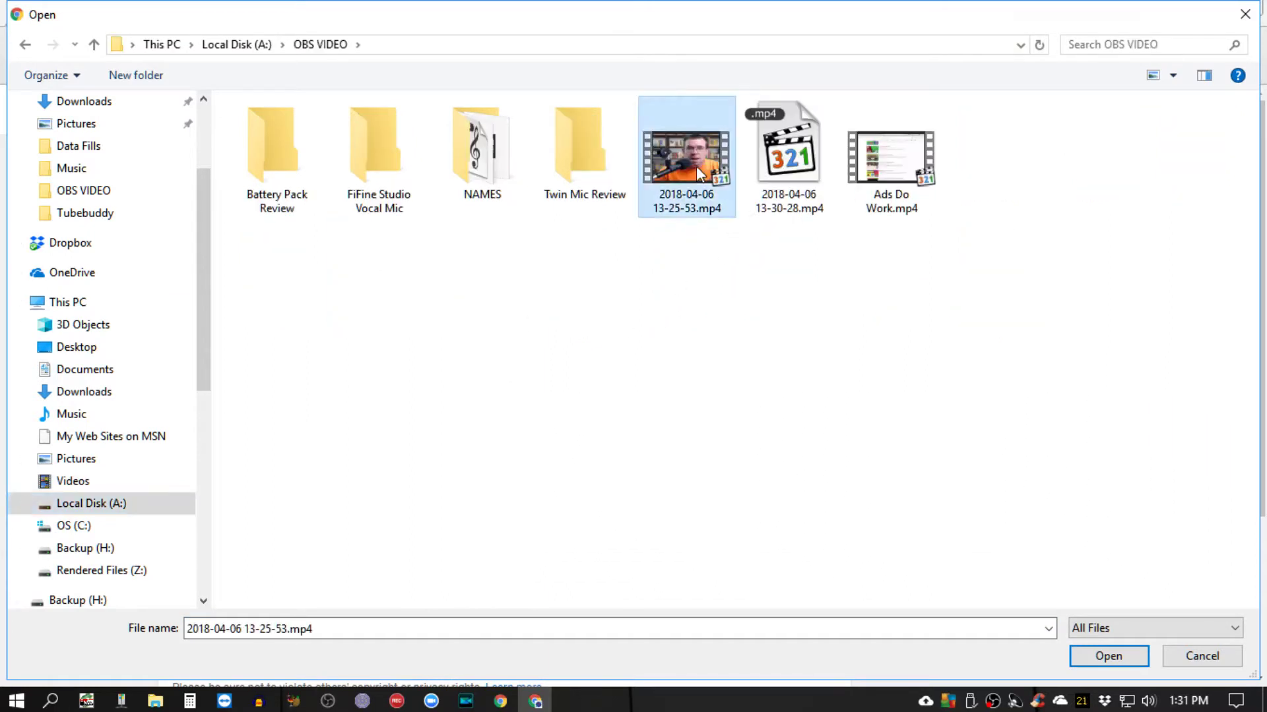
pyautogui.click(1101, 656)
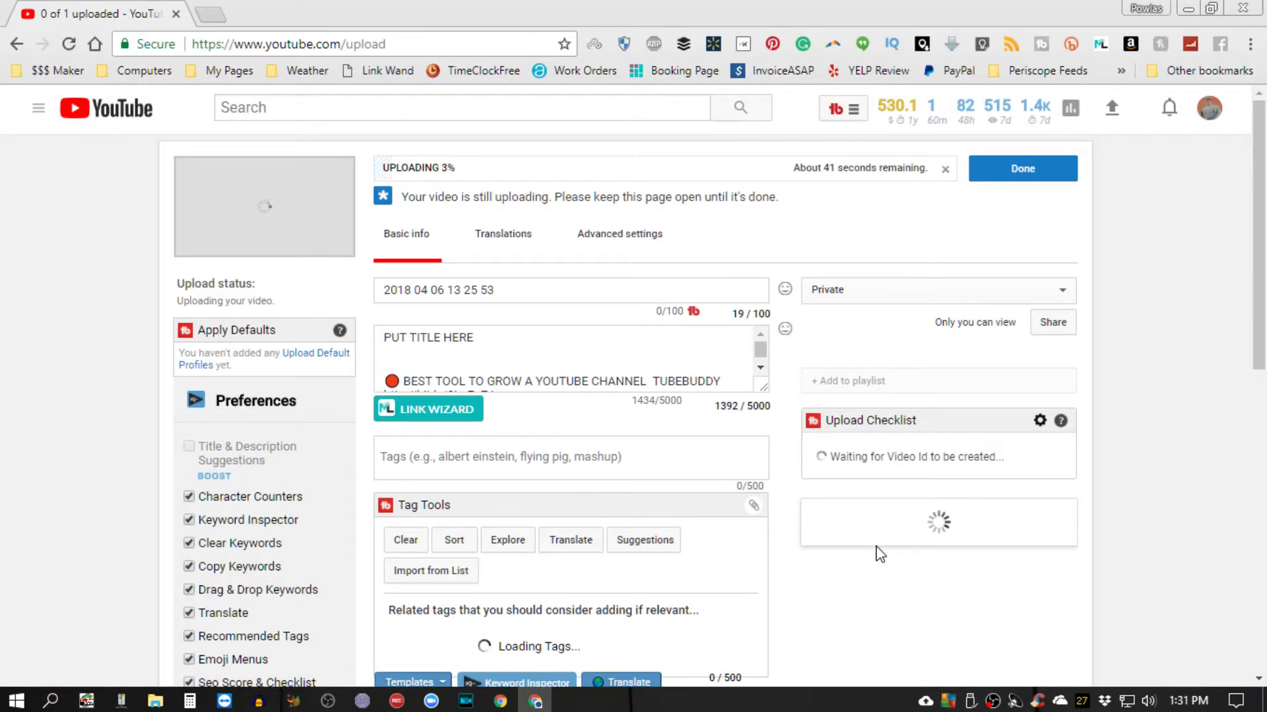
# - Add 'testing' as a tag from autocomplete, bringing up vidIQ related tags and a 7.1/50 SEO score
pyautogui.scroll(-2, 822, 599)
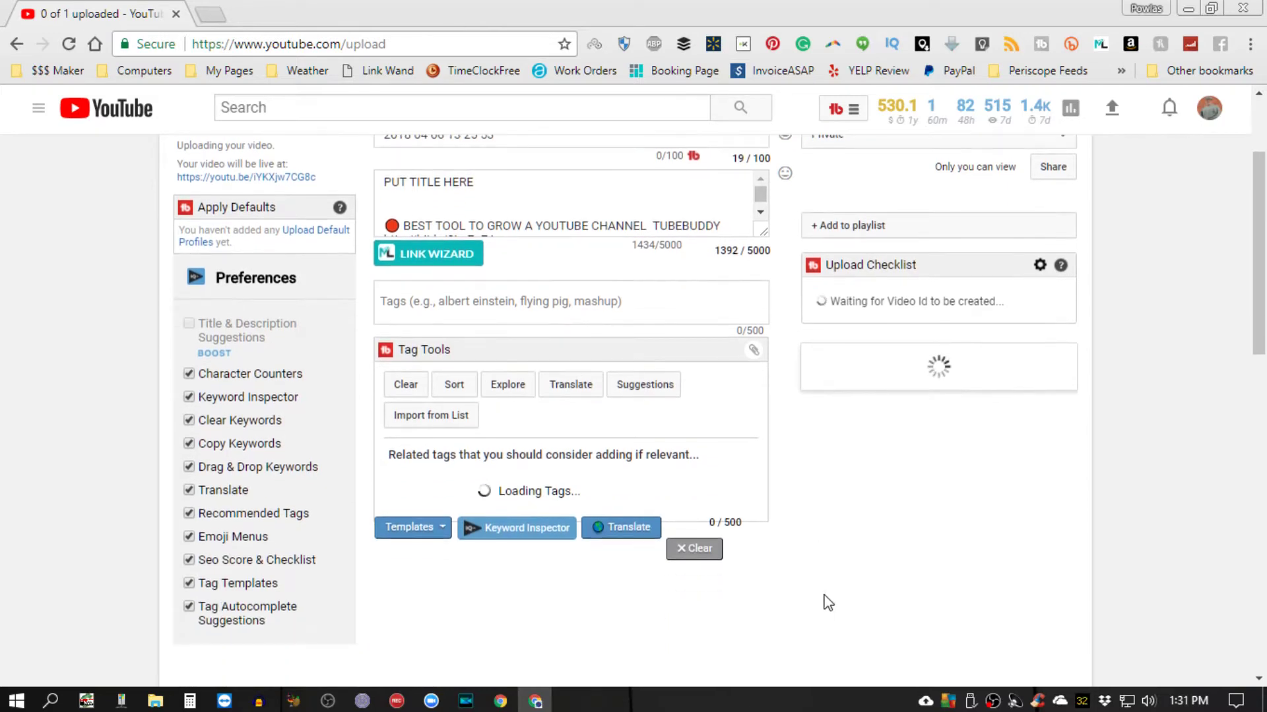
pyautogui.scroll(-1, 787, 589)
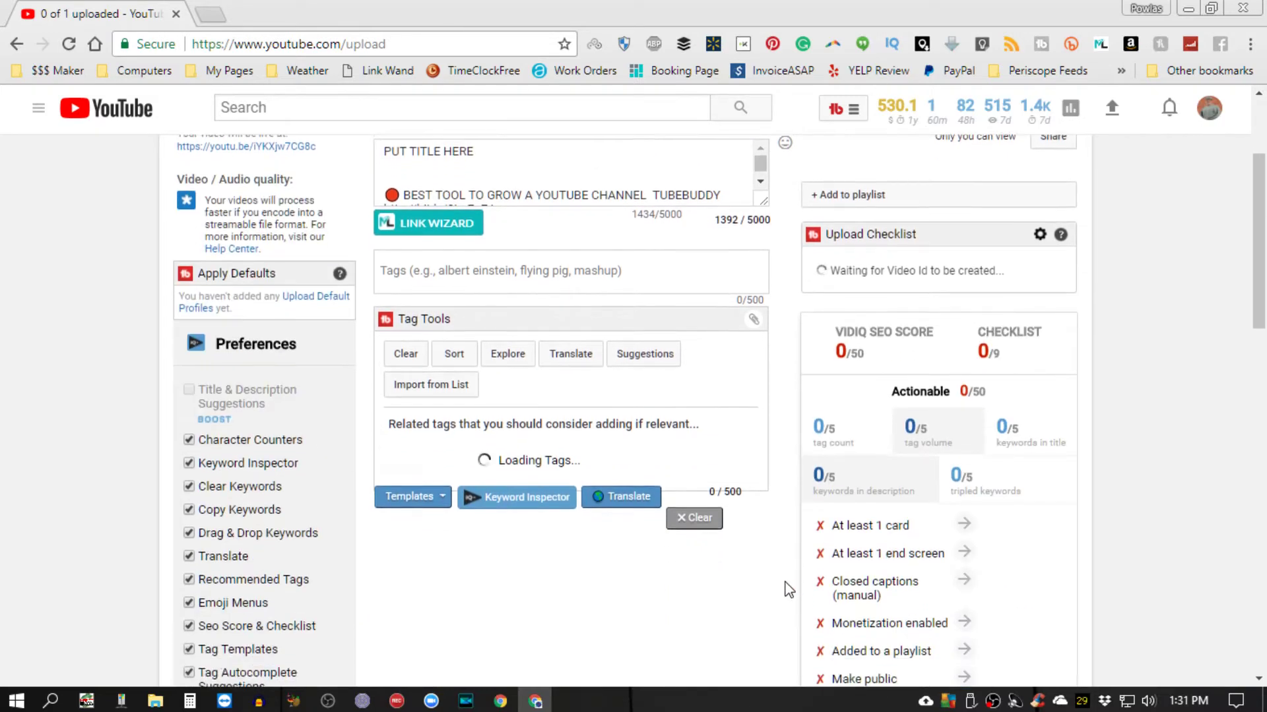
pyautogui.scroll(3, 789, 589)
pyautogui.click(670, 460)
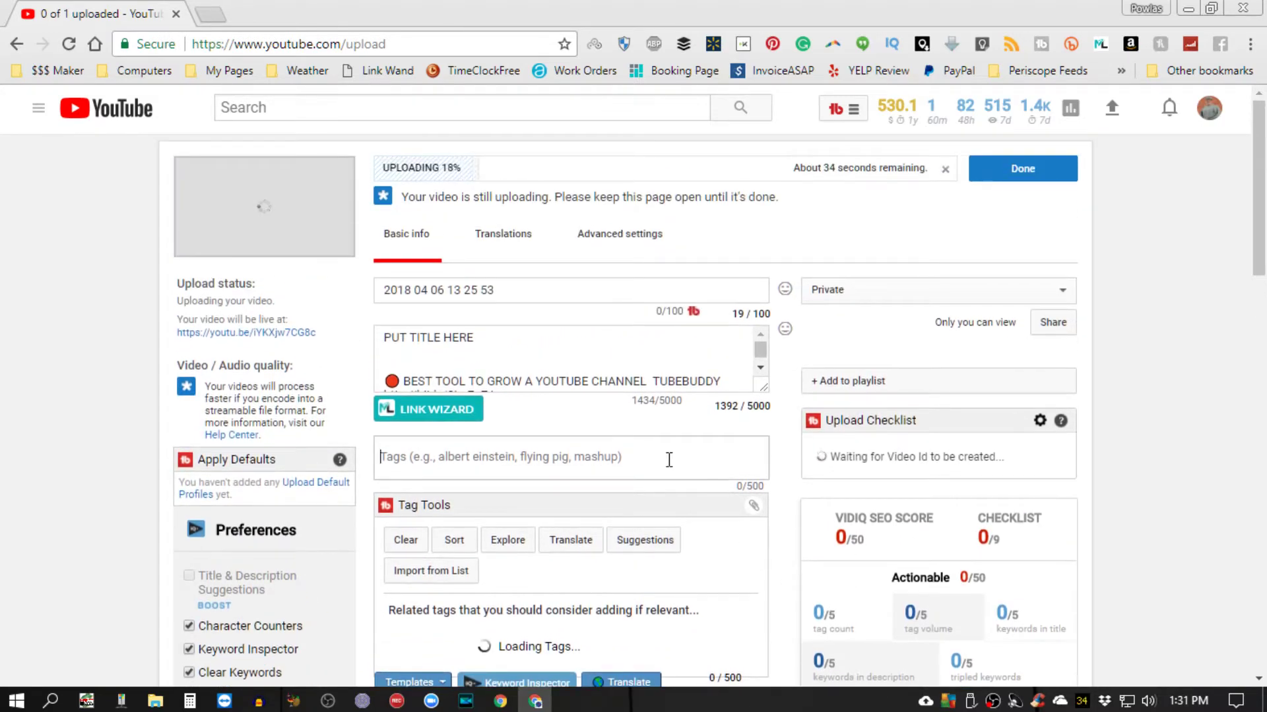
pyautogui.write('test')
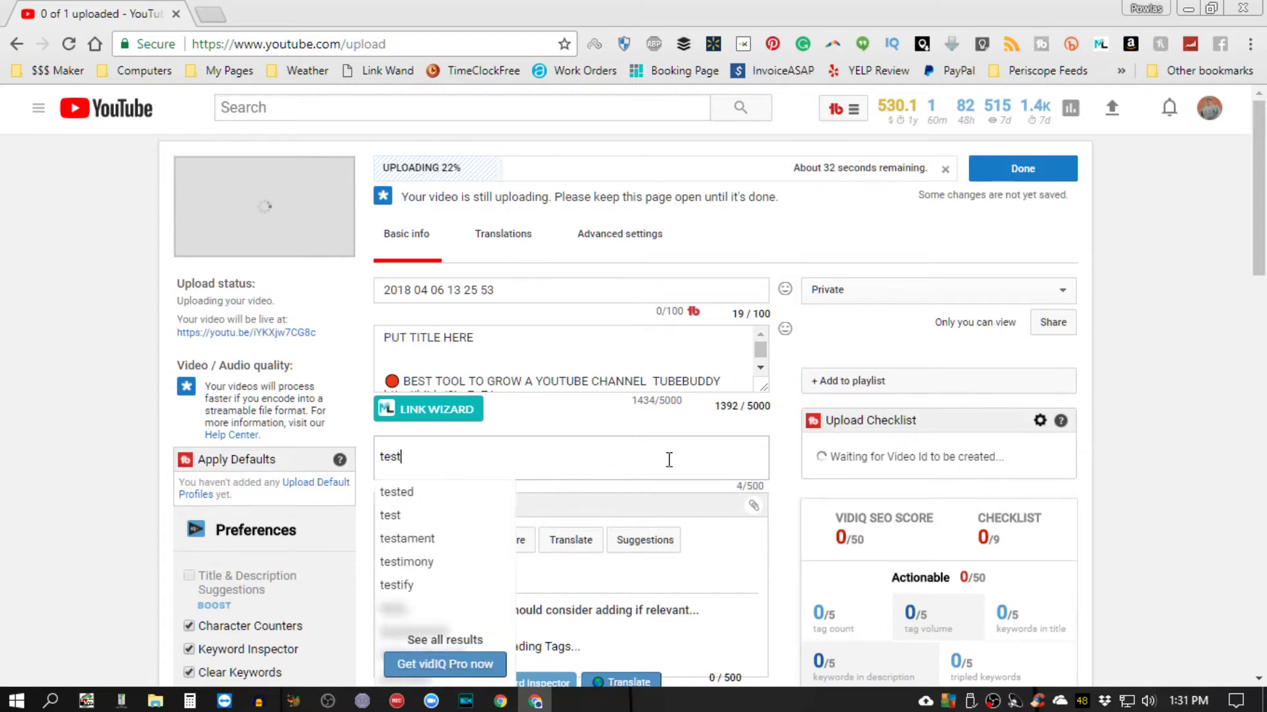
pyautogui.write('ing')
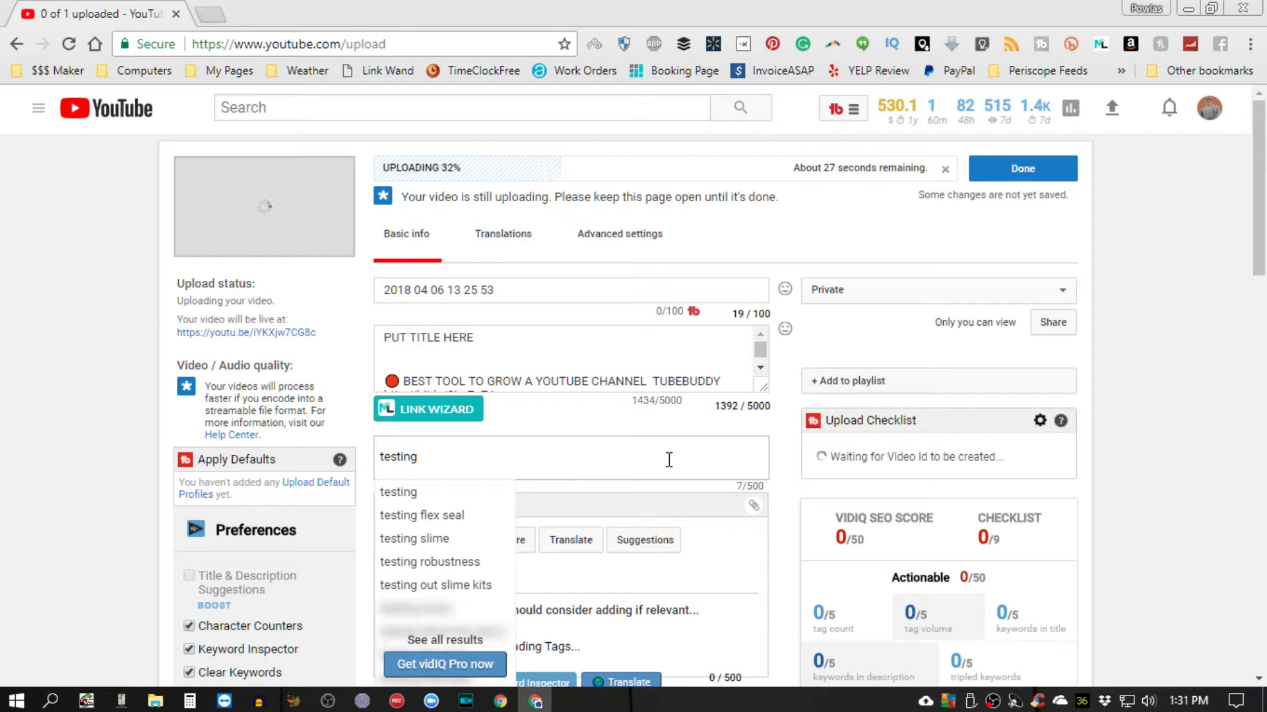
pyautogui.scroll(-2, 647, 457)
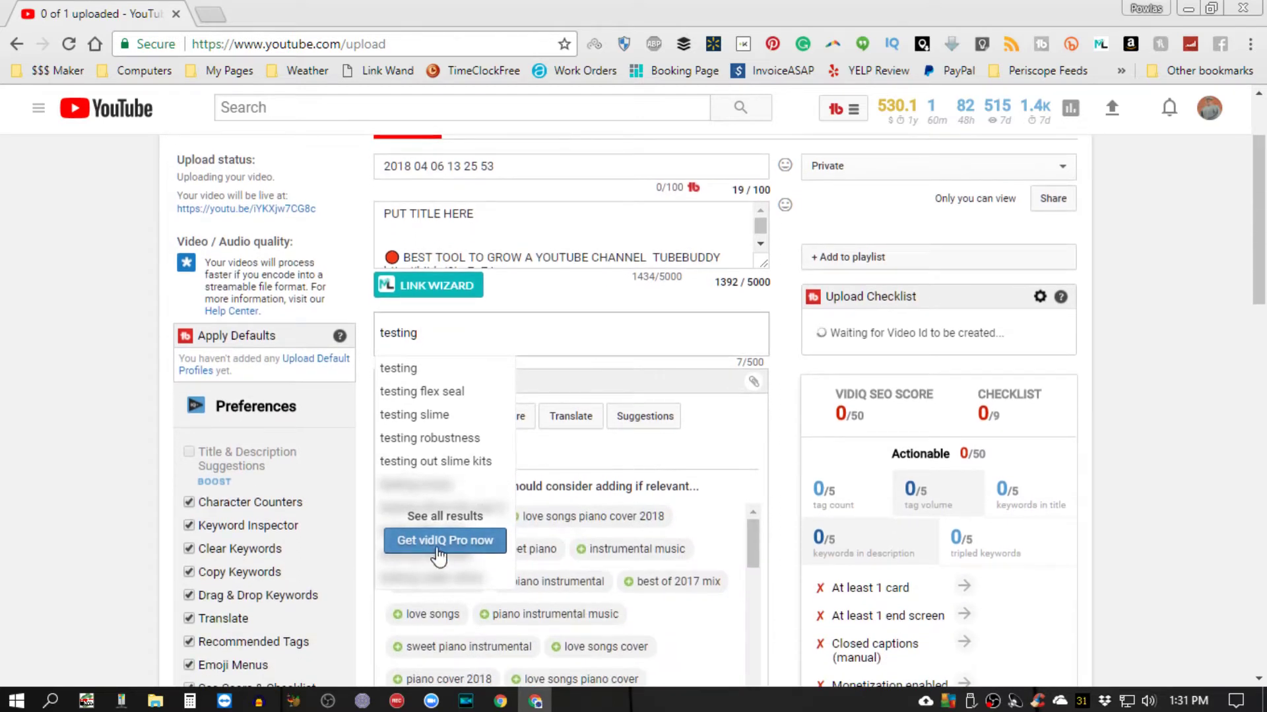
pyautogui.click(411, 373)
pyautogui.scroll(-2, 680, 475)
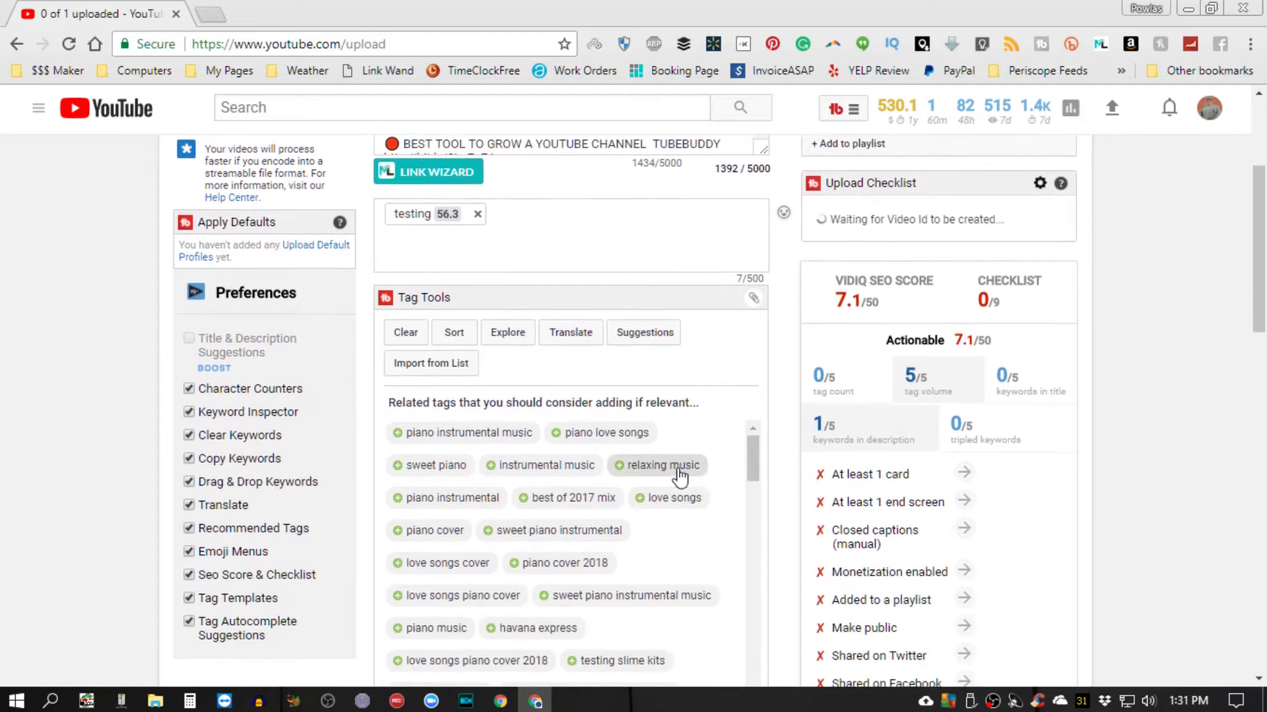
pyautogui.scroll(-1, 680, 475)
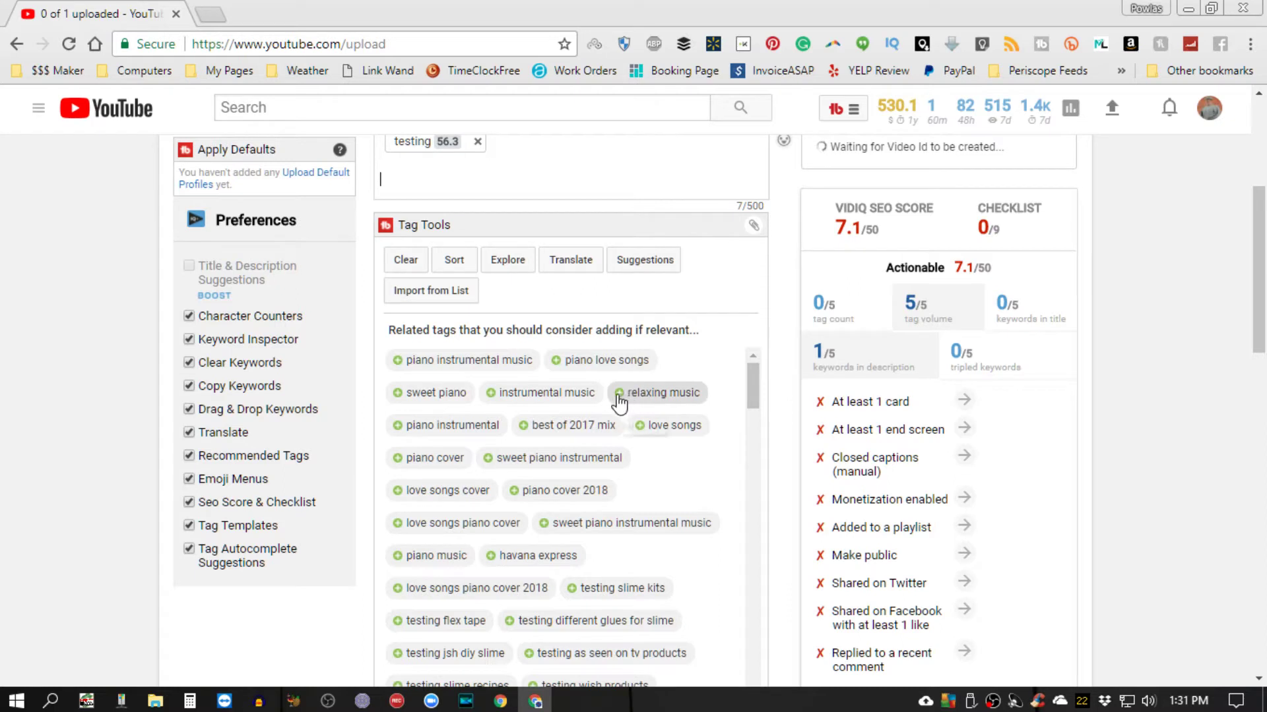
pyautogui.scroll(1, 660, 469)
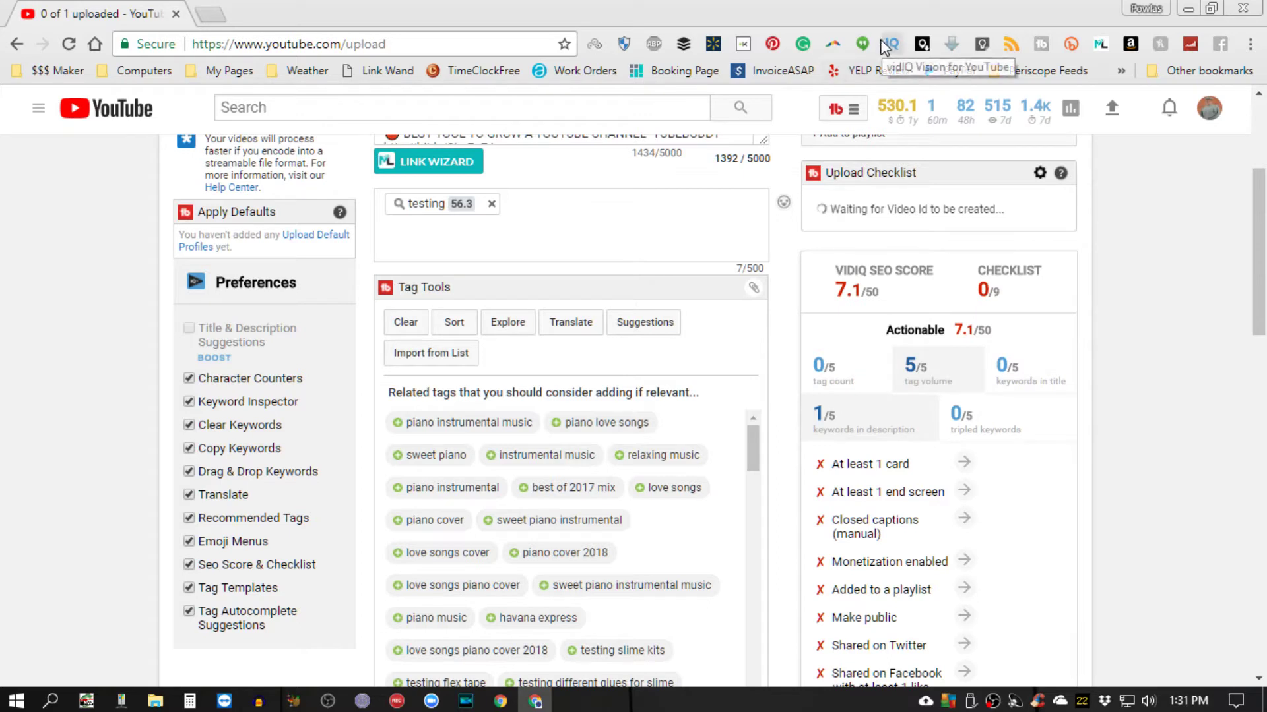
# - Turn off vidIQ Vision for YouTube in Chrome's extension settings and close that tab
pyautogui.rightClick(894, 47)
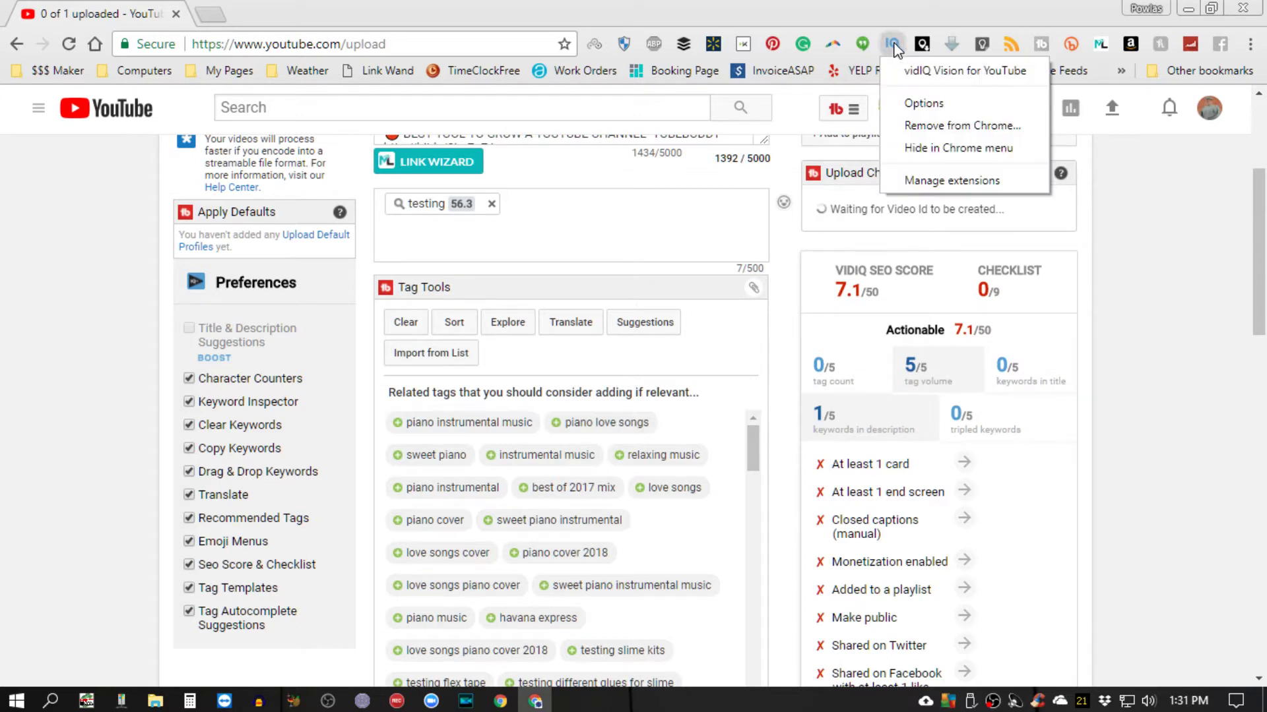
pyautogui.click(934, 179)
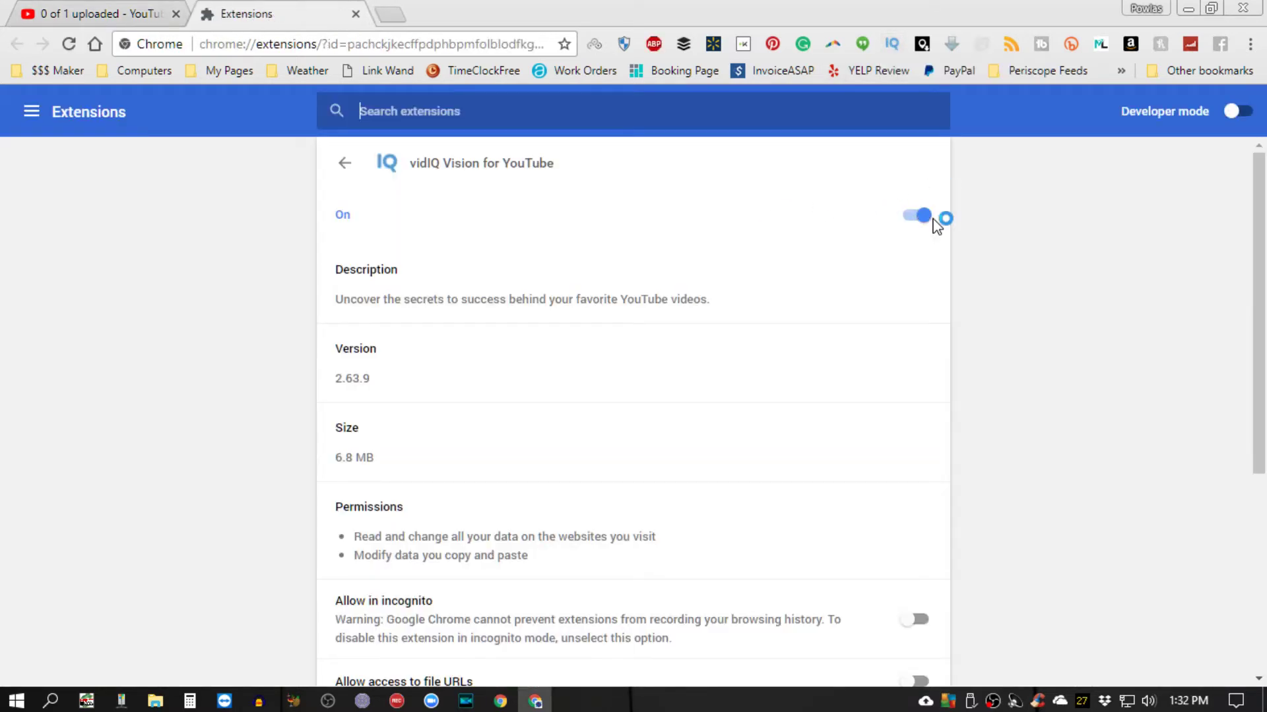
pyautogui.click(921, 217)
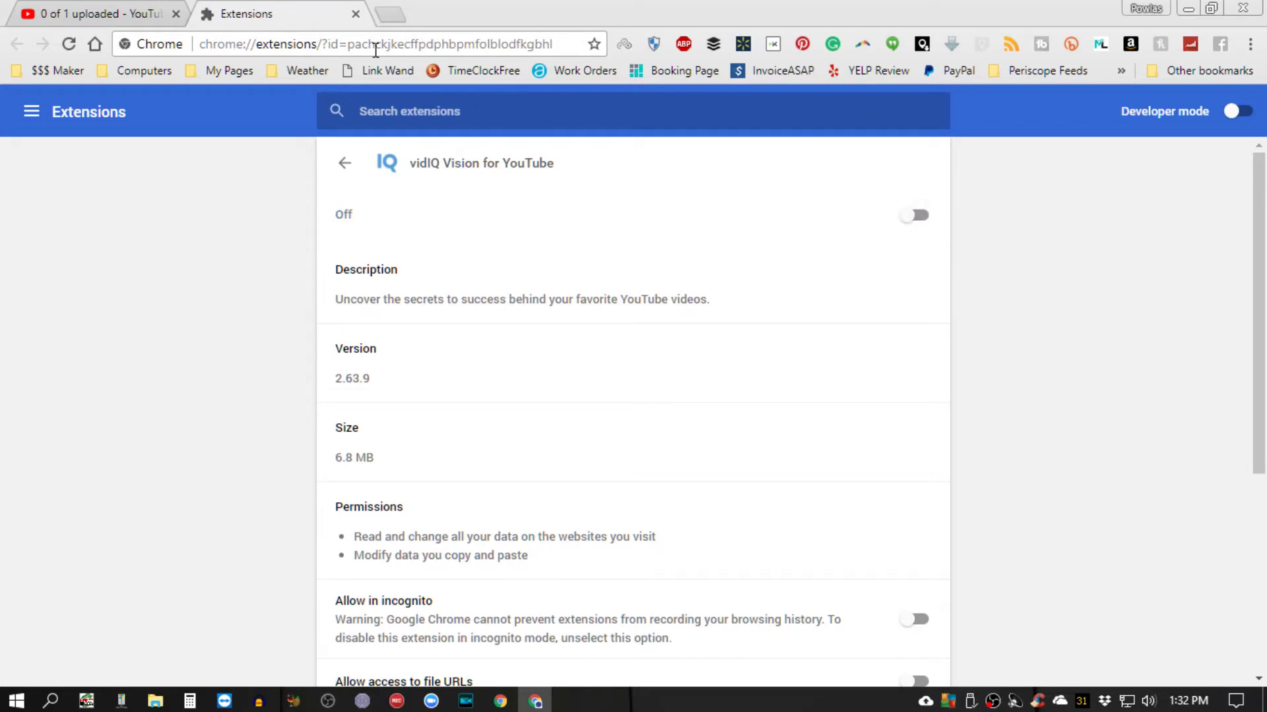
pyautogui.click(356, 14)
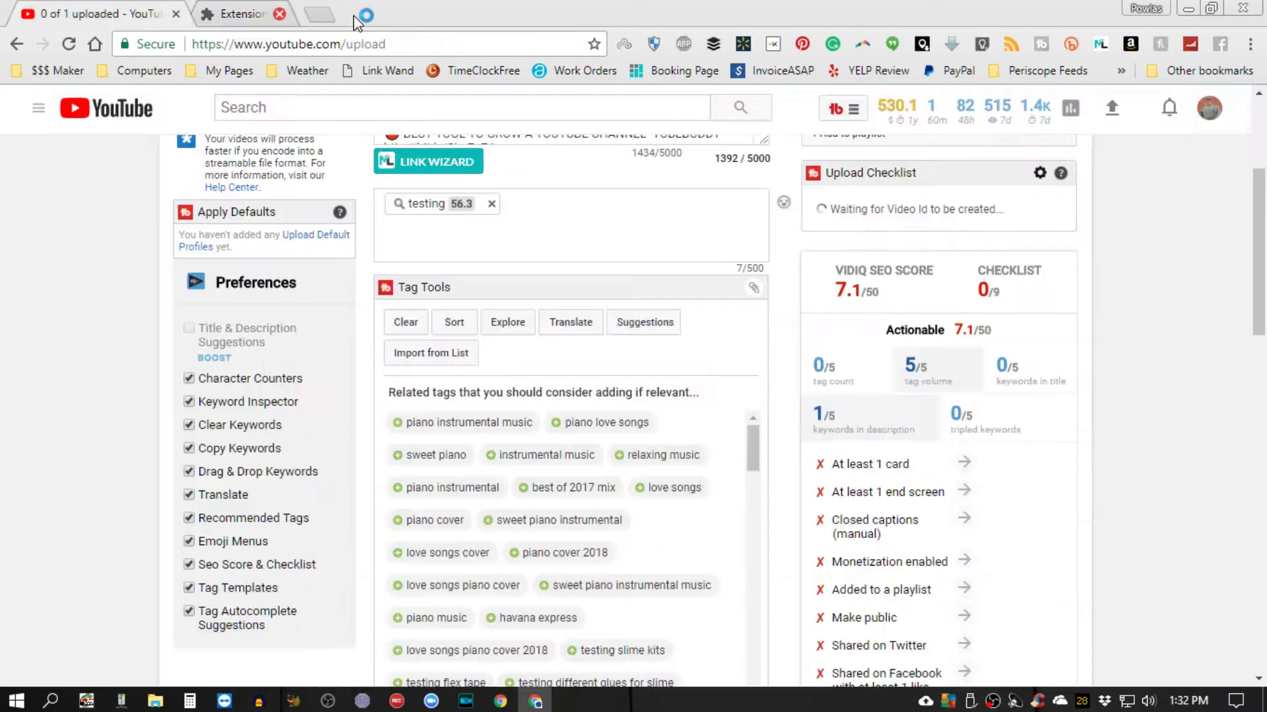
# - Reload the YouTube upload page from the right-click menu
pyautogui.rightClick(86, 242)
pyautogui.scroll(2, 79, 263)
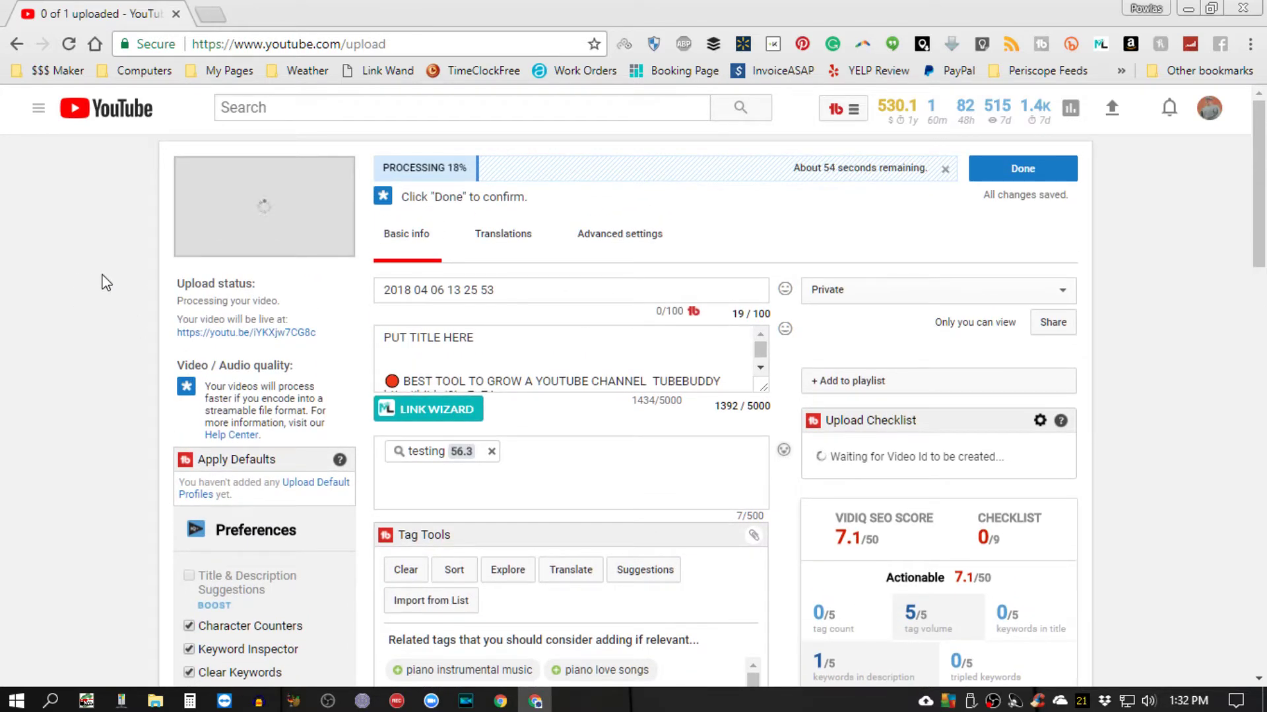
pyautogui.rightClick(130, 281)
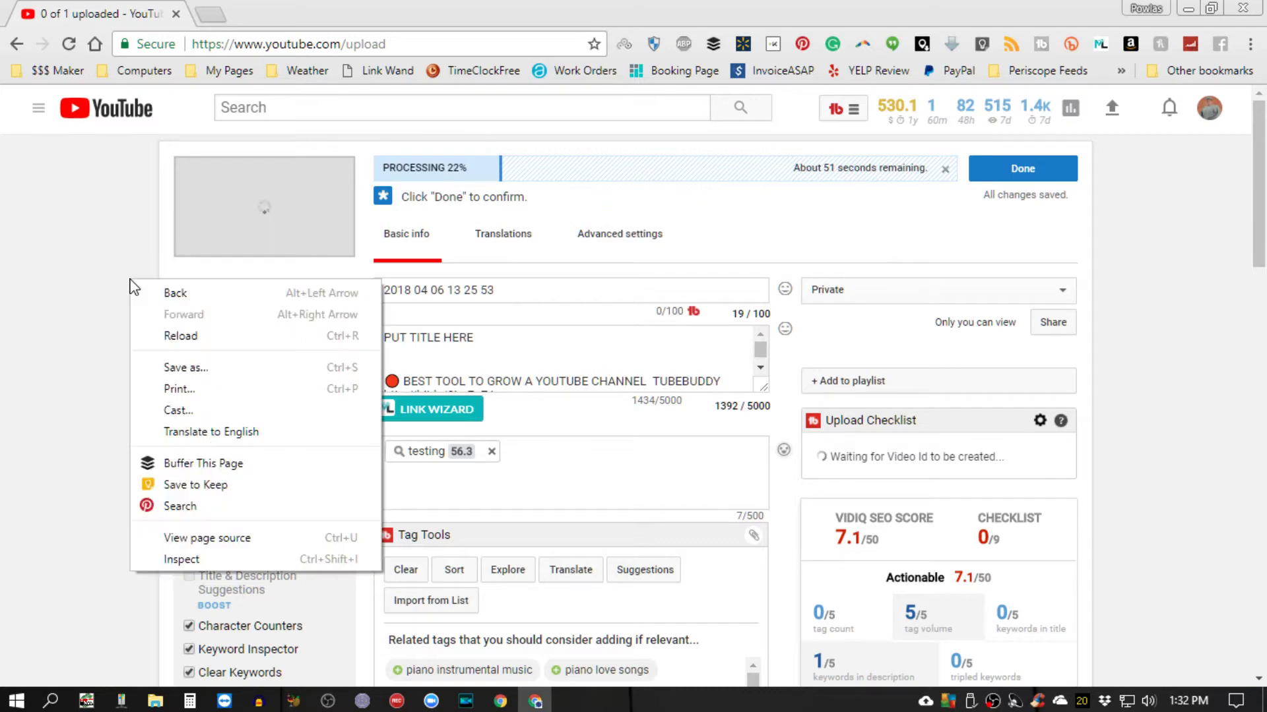
pyautogui.click(160, 339)
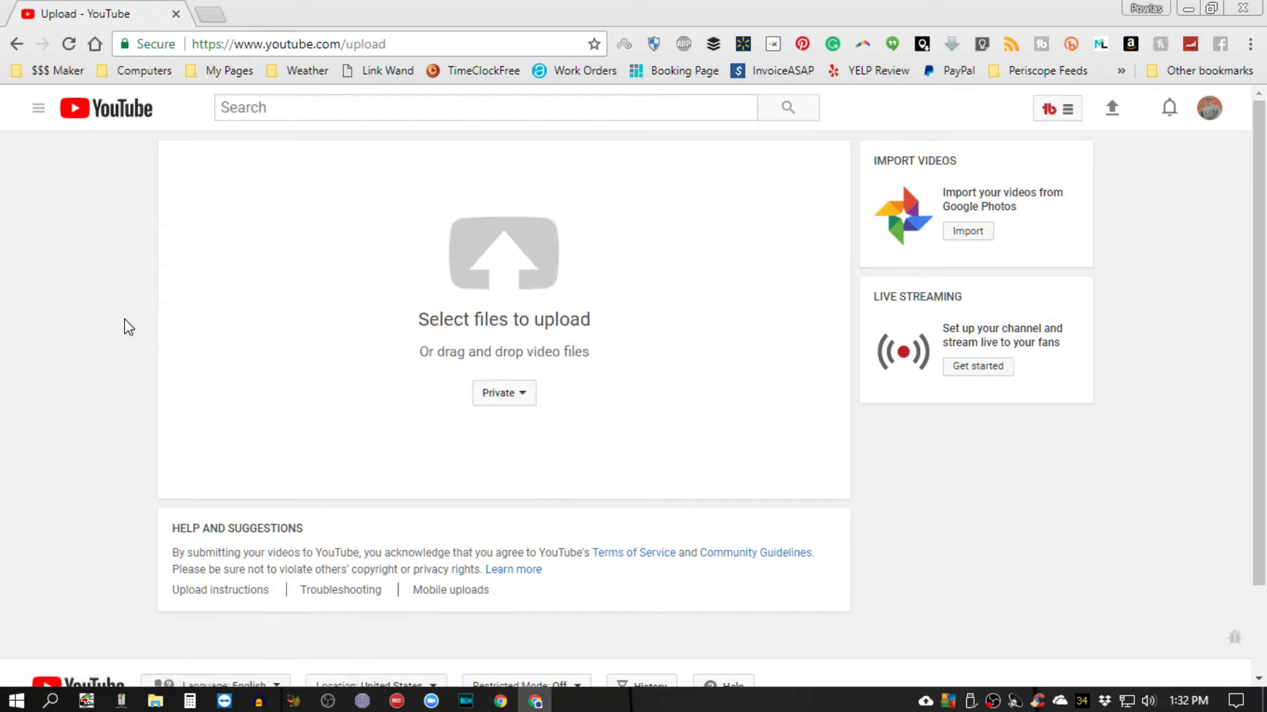
pyautogui.click(488, 261)
pyautogui.click(703, 176)
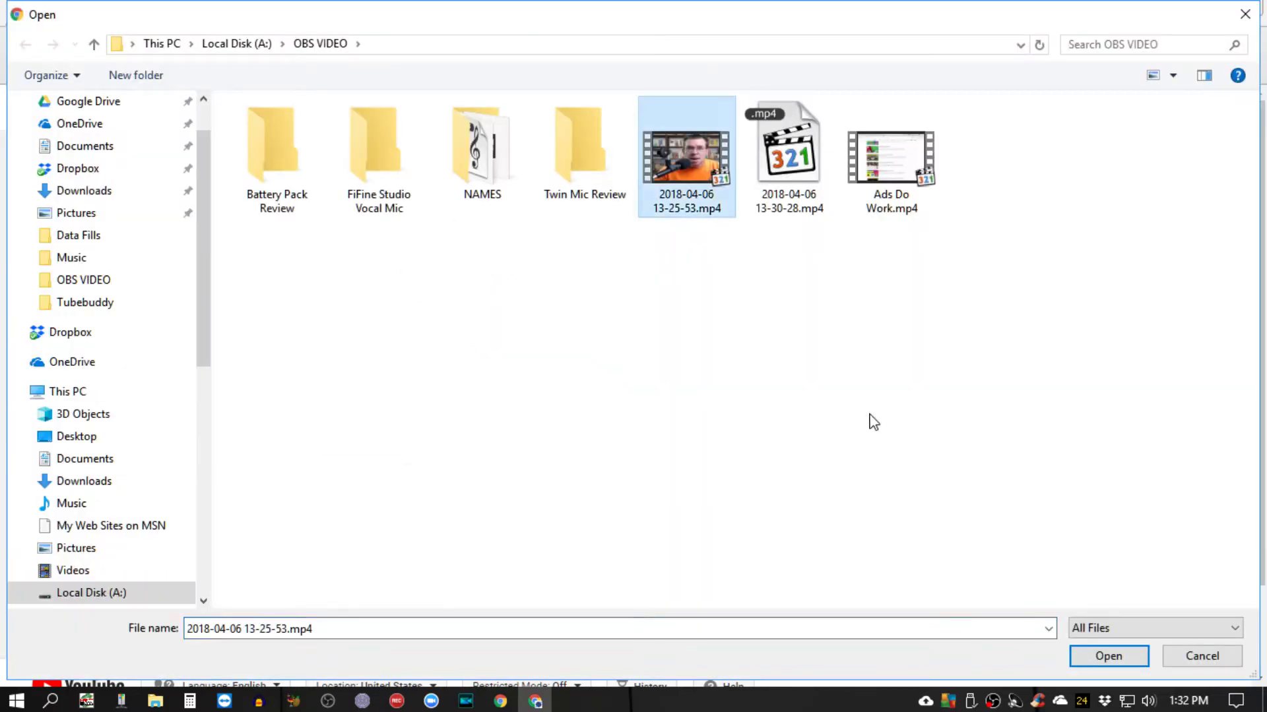
pyautogui.click(1107, 658)
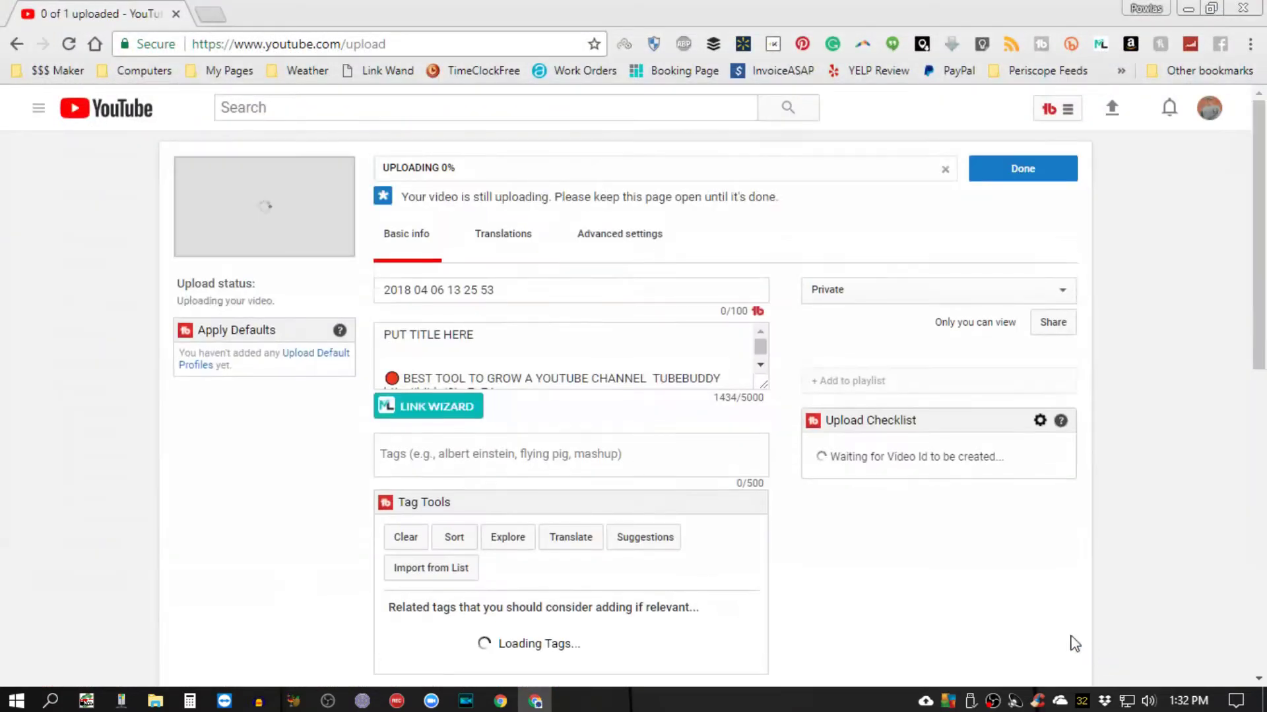
# - Enter 'testing' as a tag and refresh TubeBuddy's related tag suggestions
pyautogui.click(475, 455)
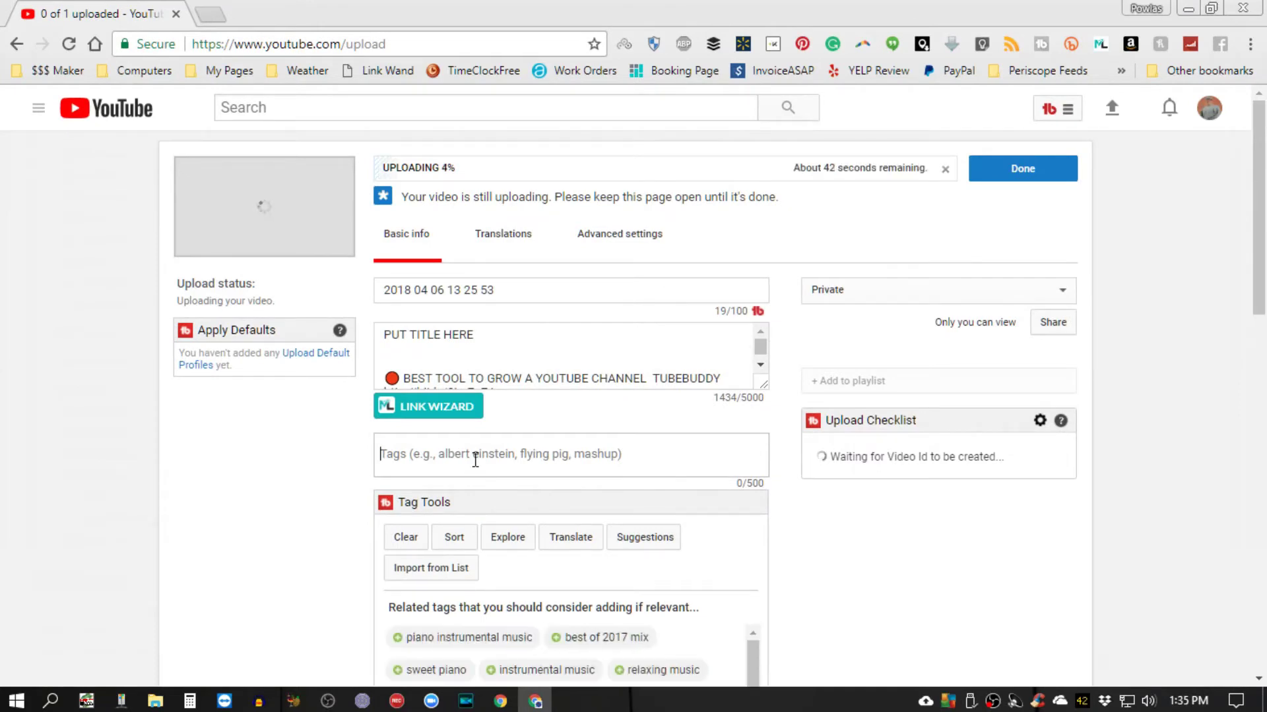
pyautogui.write('tes')
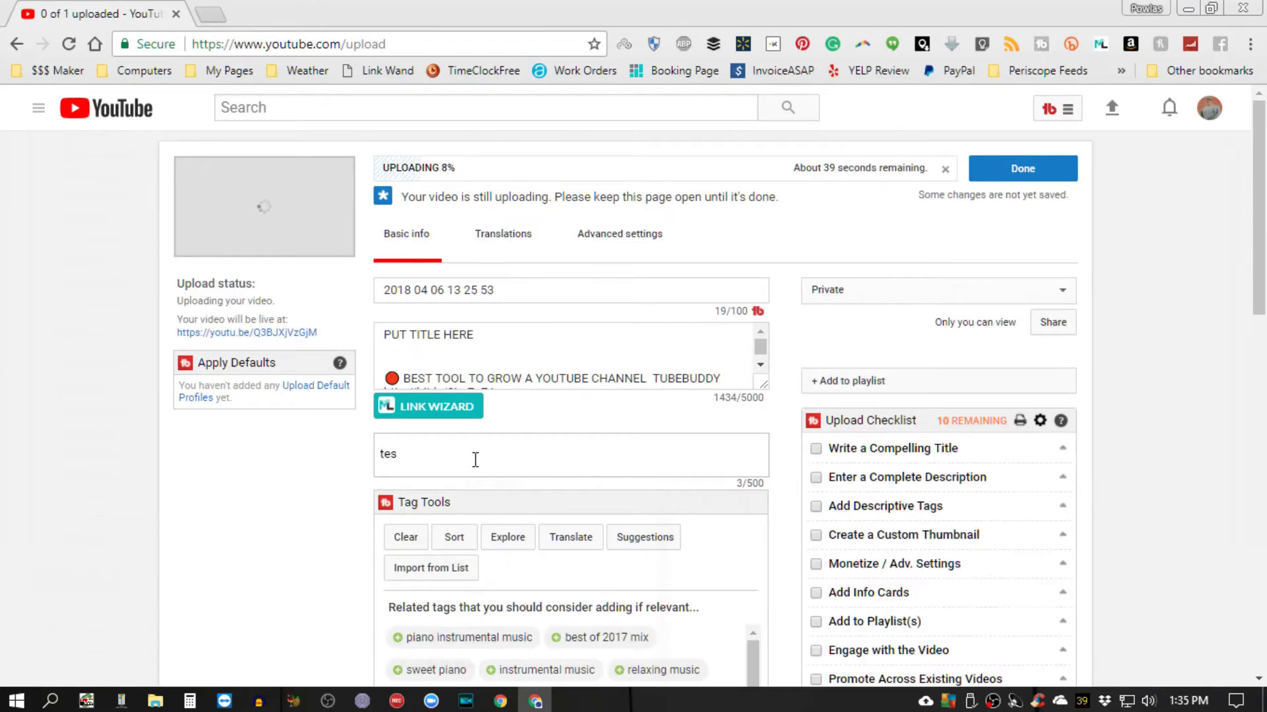
pyautogui.write('ting')
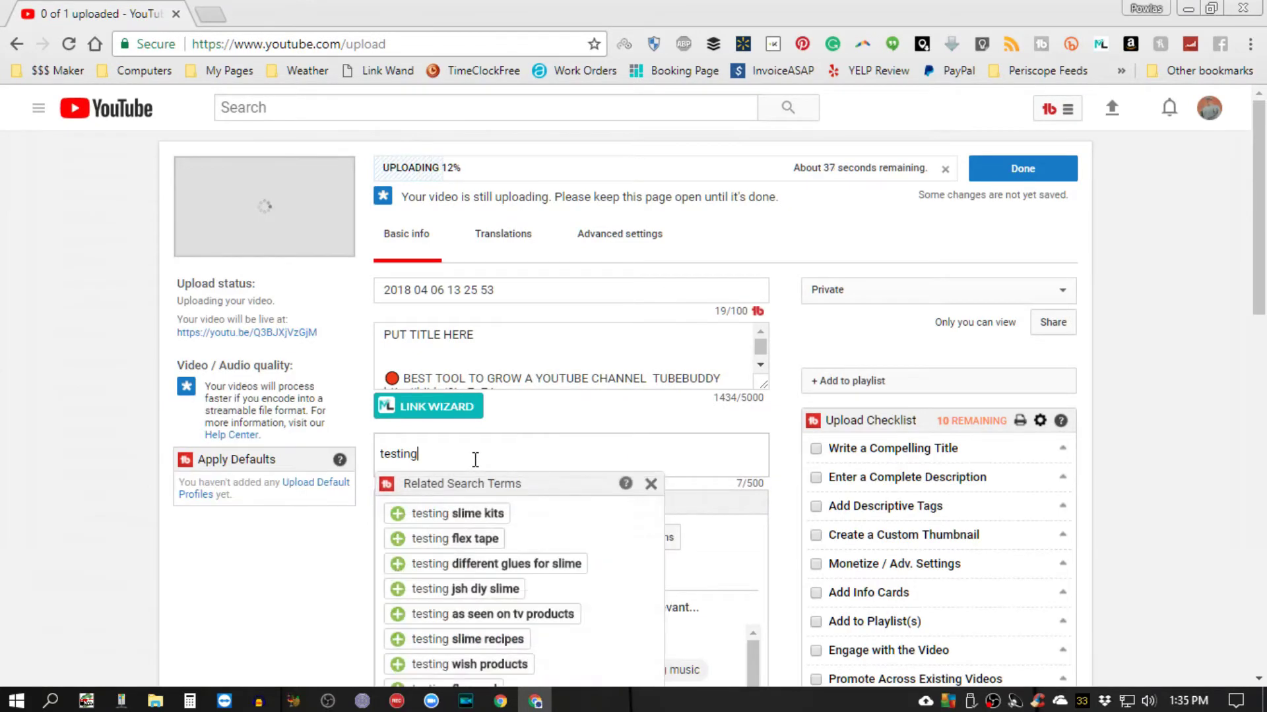
pyautogui.scroll(-2, 775, 498)
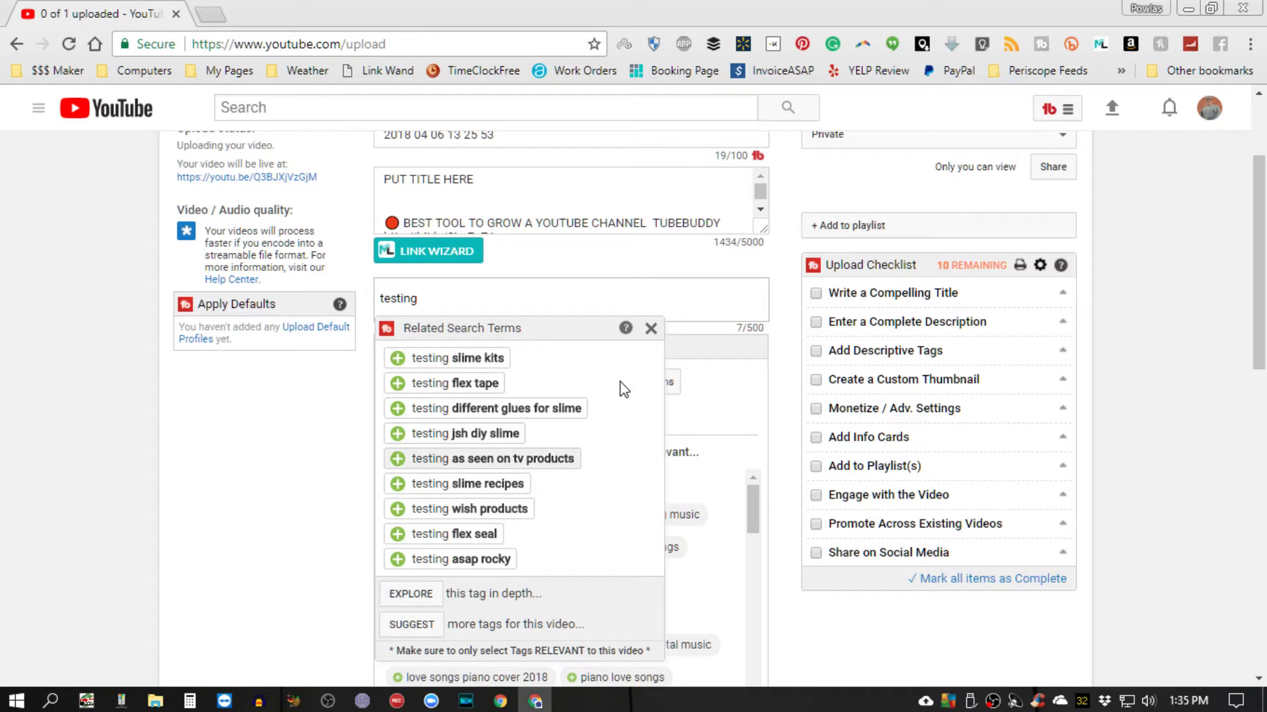
pyautogui.press('Return')
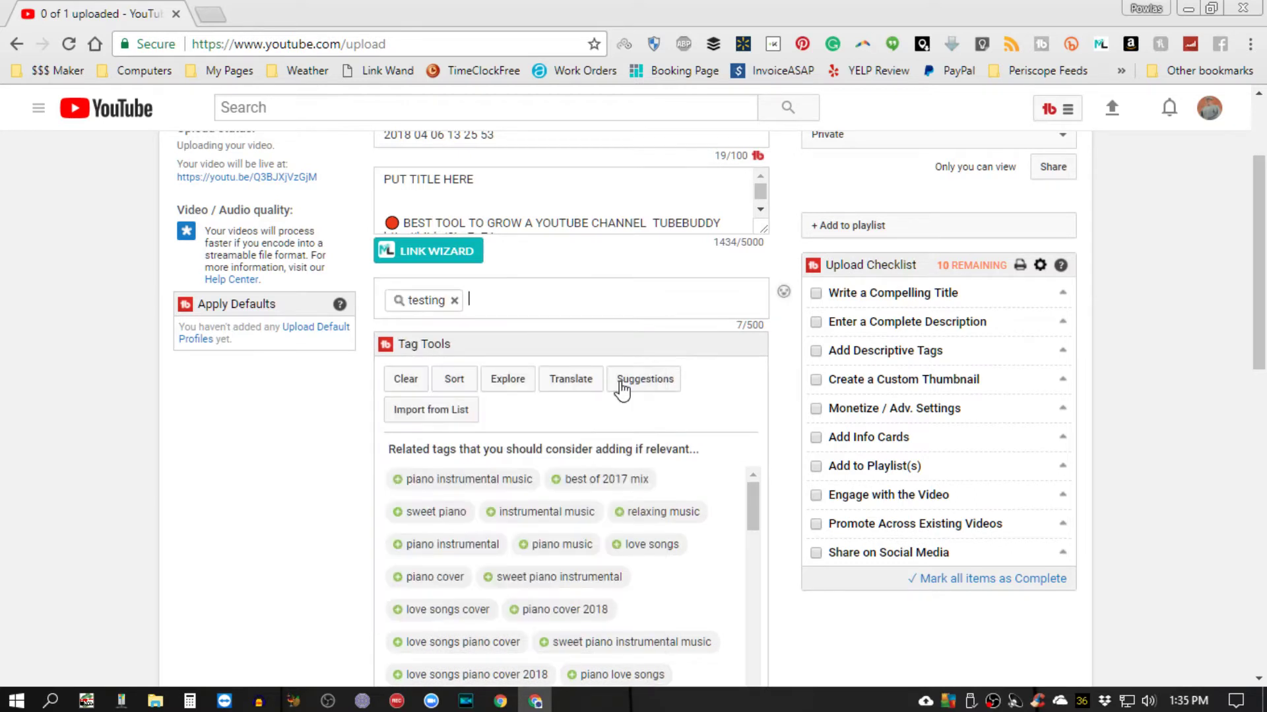
pyautogui.click(620, 386)
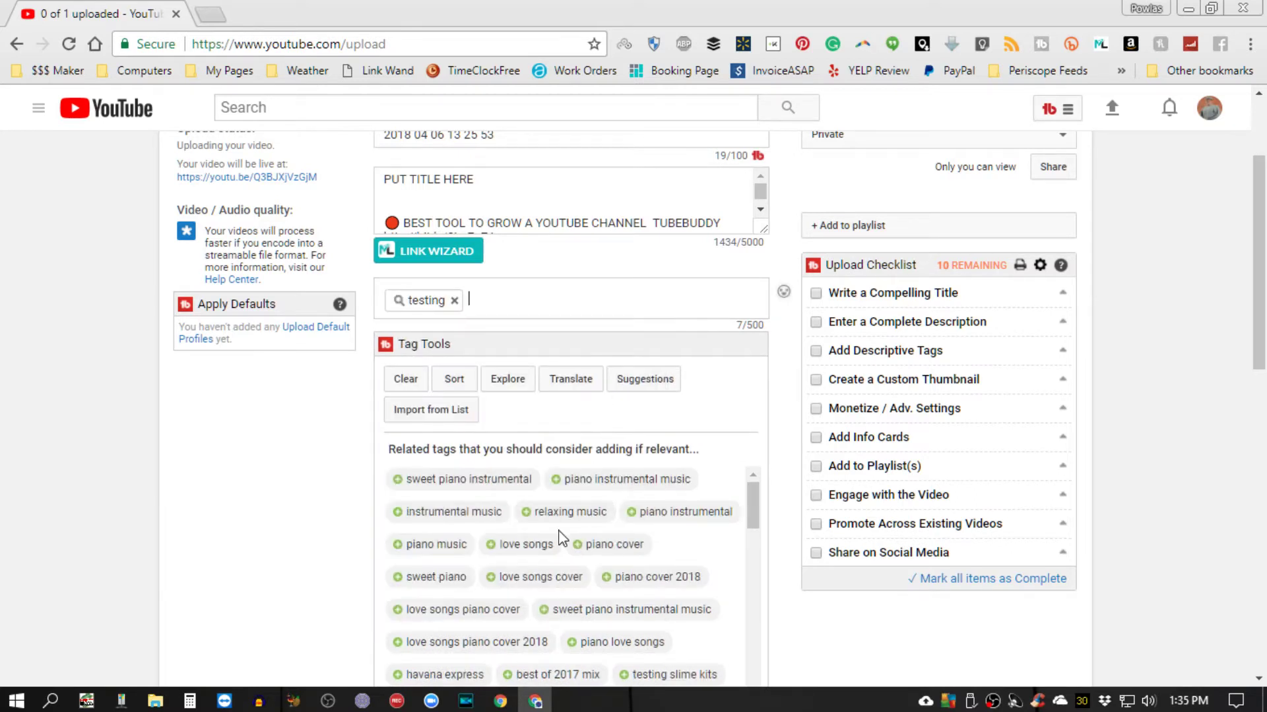
# - Add the suggested tags piano instrumental music upbeat, love songs, and for babies
pyautogui.scroll(-1, 585, 499)
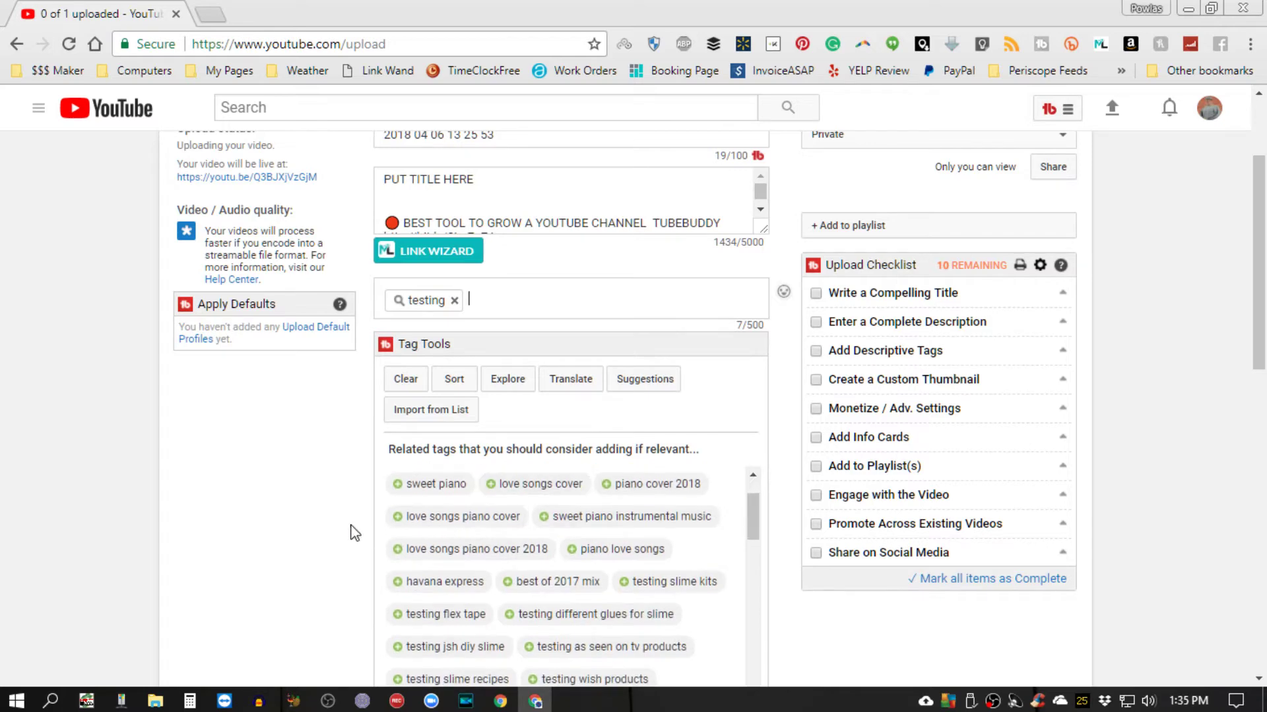
pyautogui.scroll(-1, 354, 531)
pyautogui.scroll(-3, 539, 530)
pyautogui.scroll(-1, 540, 529)
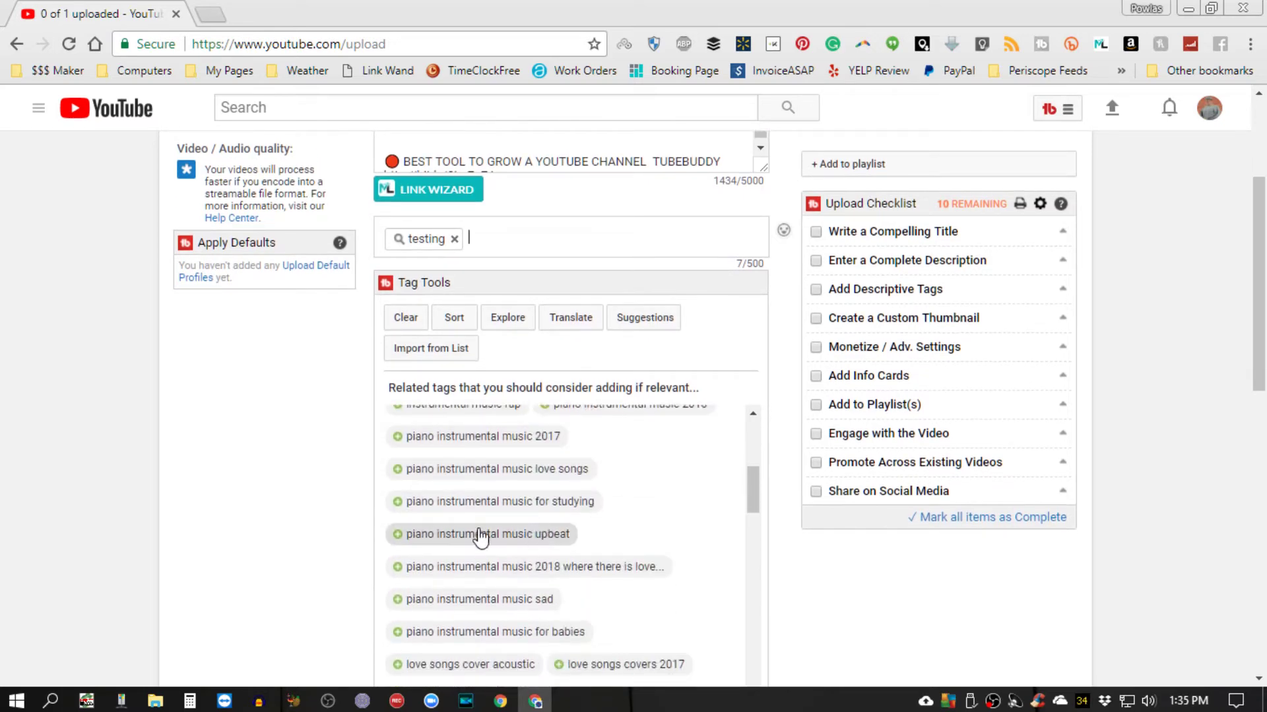
pyautogui.click(398, 536)
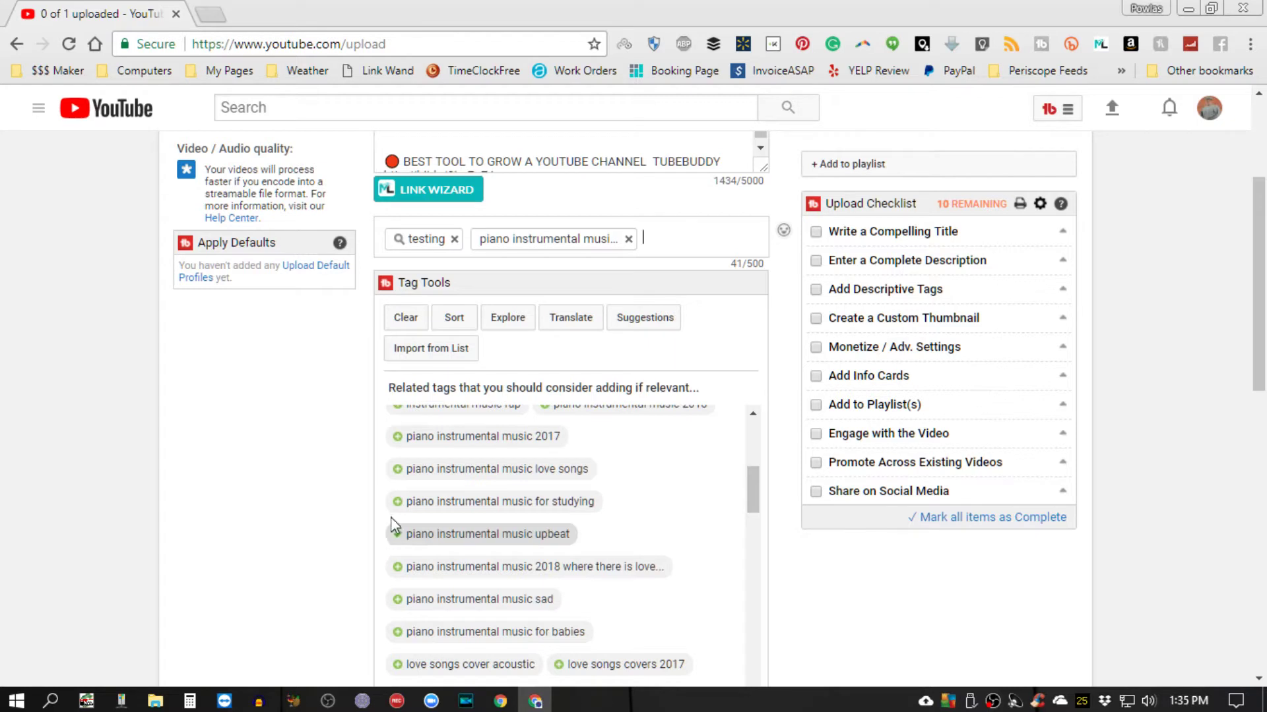
pyautogui.click(398, 471)
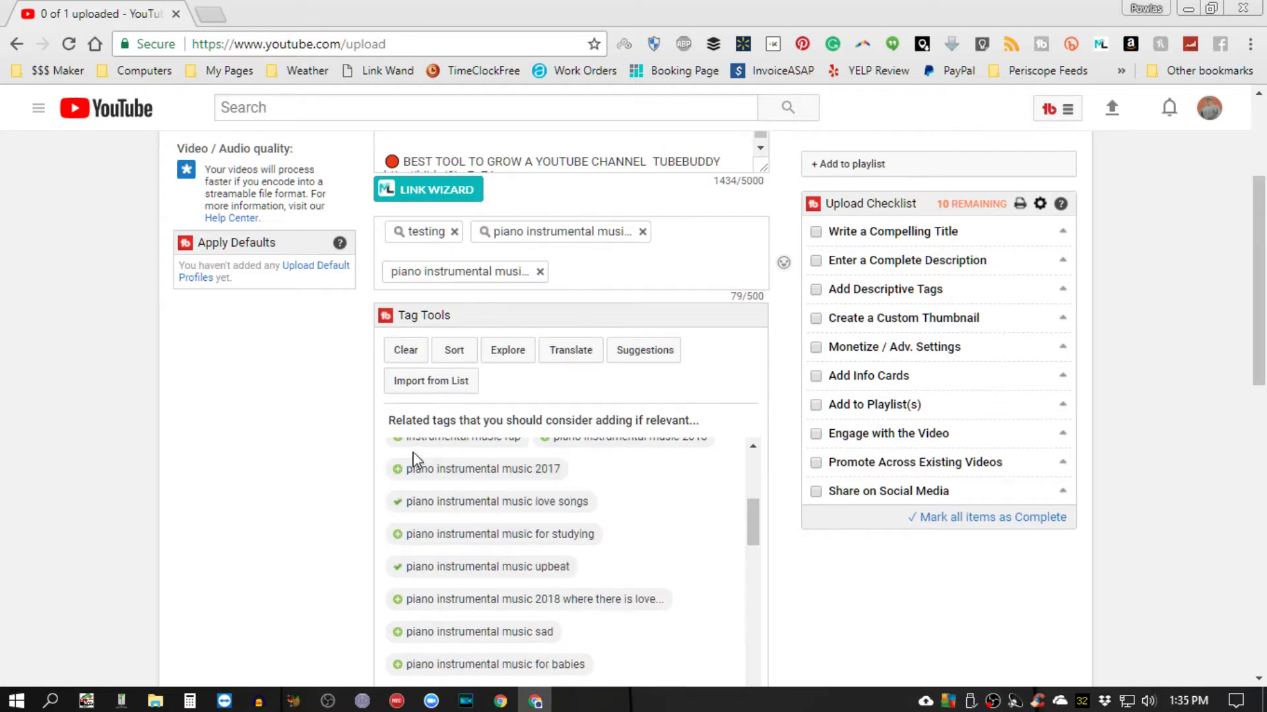
pyautogui.click(398, 665)
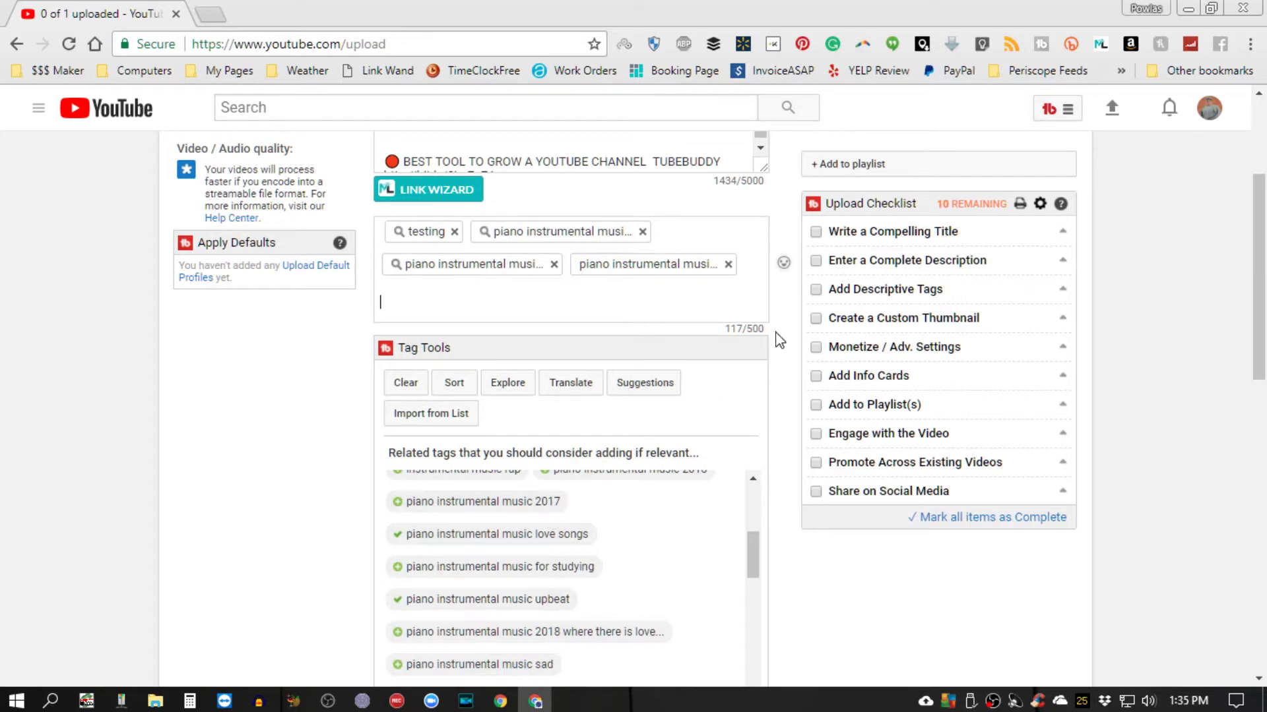
# - Add piano instrumental music for studying, the long 2018 piano tag, and love songs cover hindi
pyautogui.moveTo(777, 337); pyautogui.dragTo(717, 330)
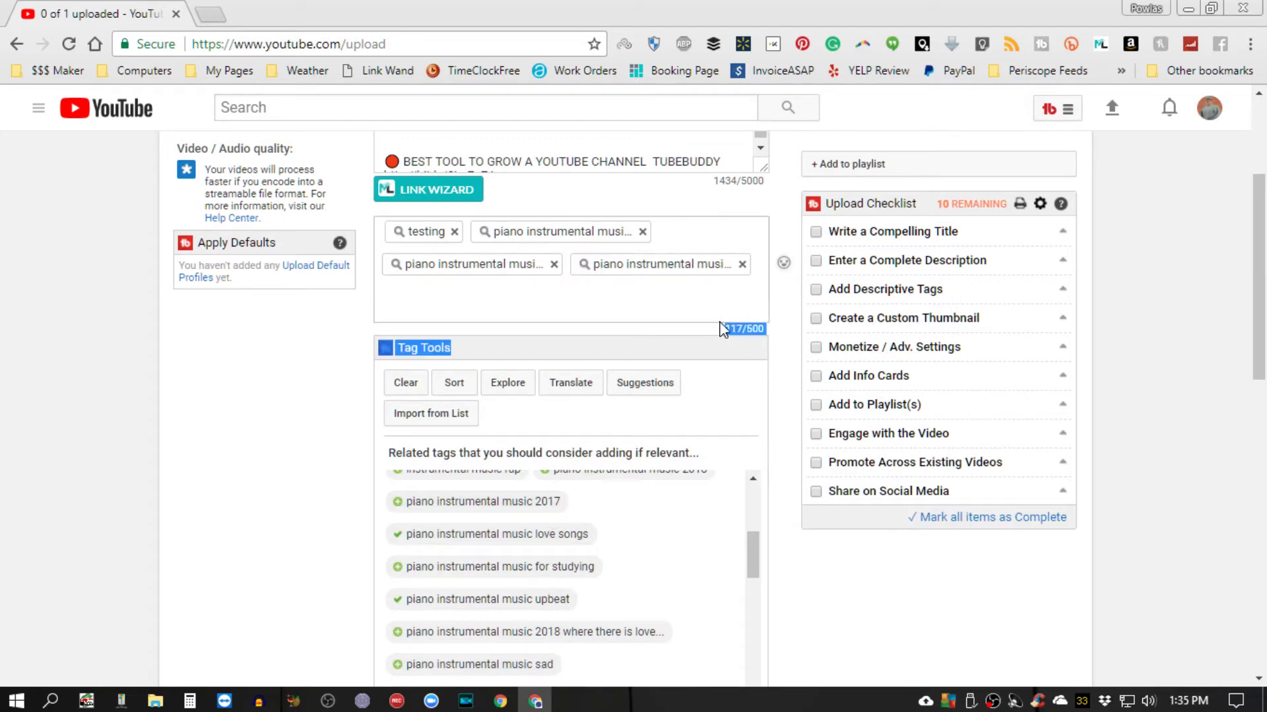
pyautogui.click(708, 430)
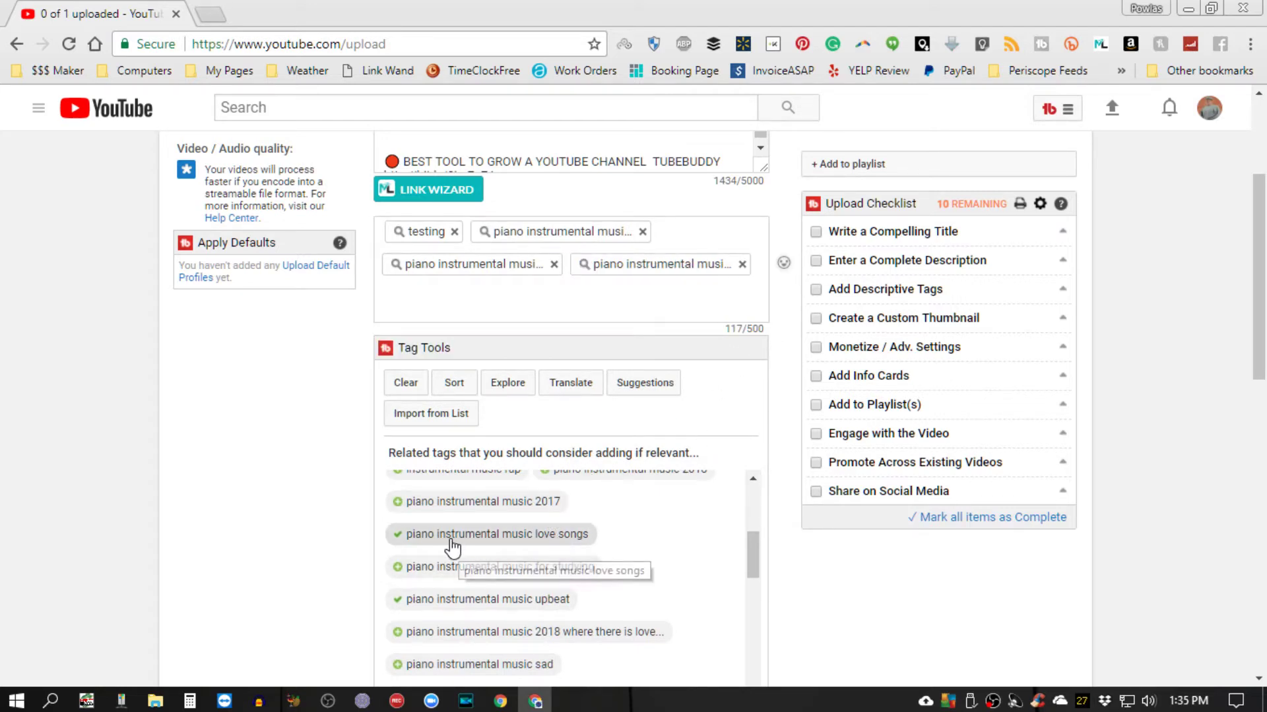
pyautogui.click(398, 569)
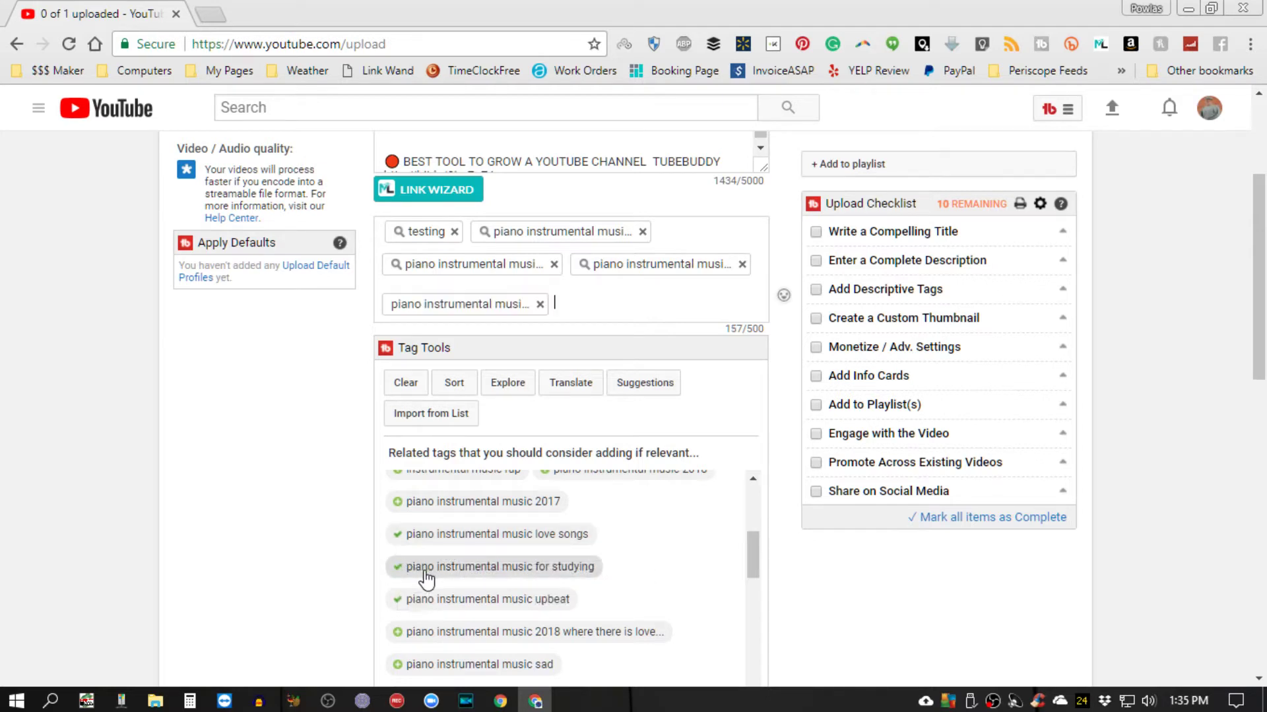
pyautogui.click(478, 633)
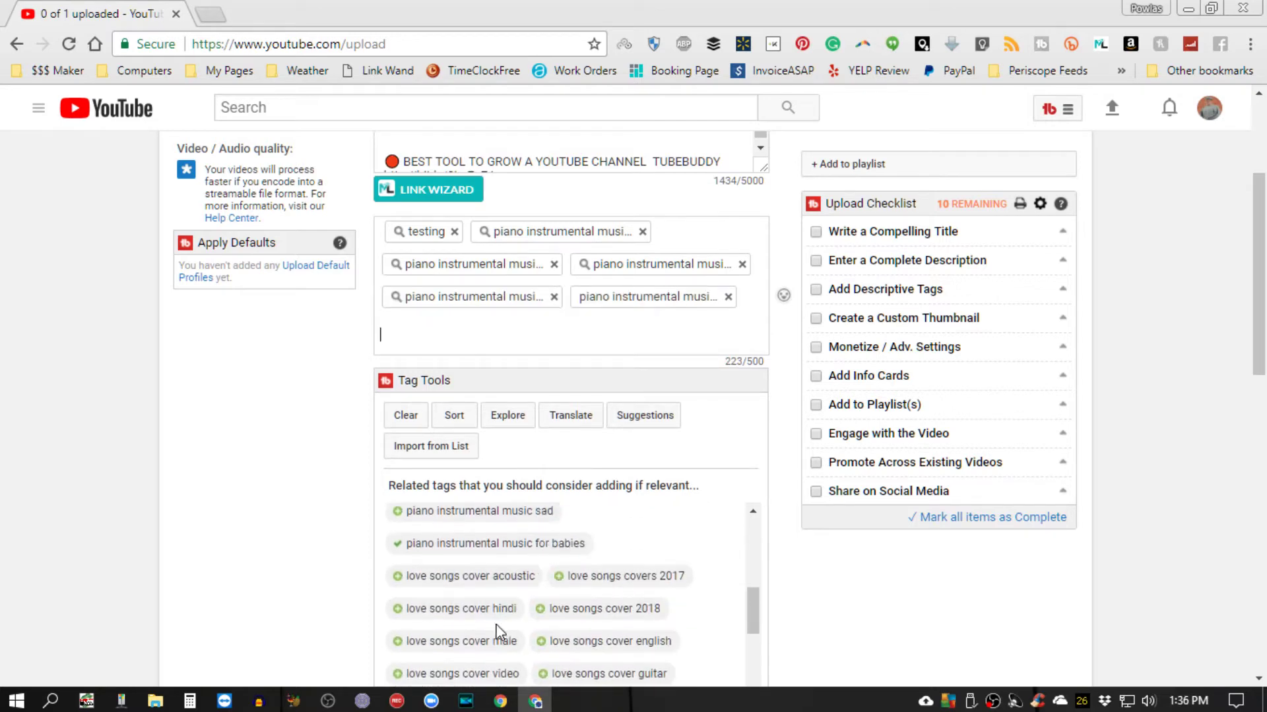
pyautogui.click(473, 619)
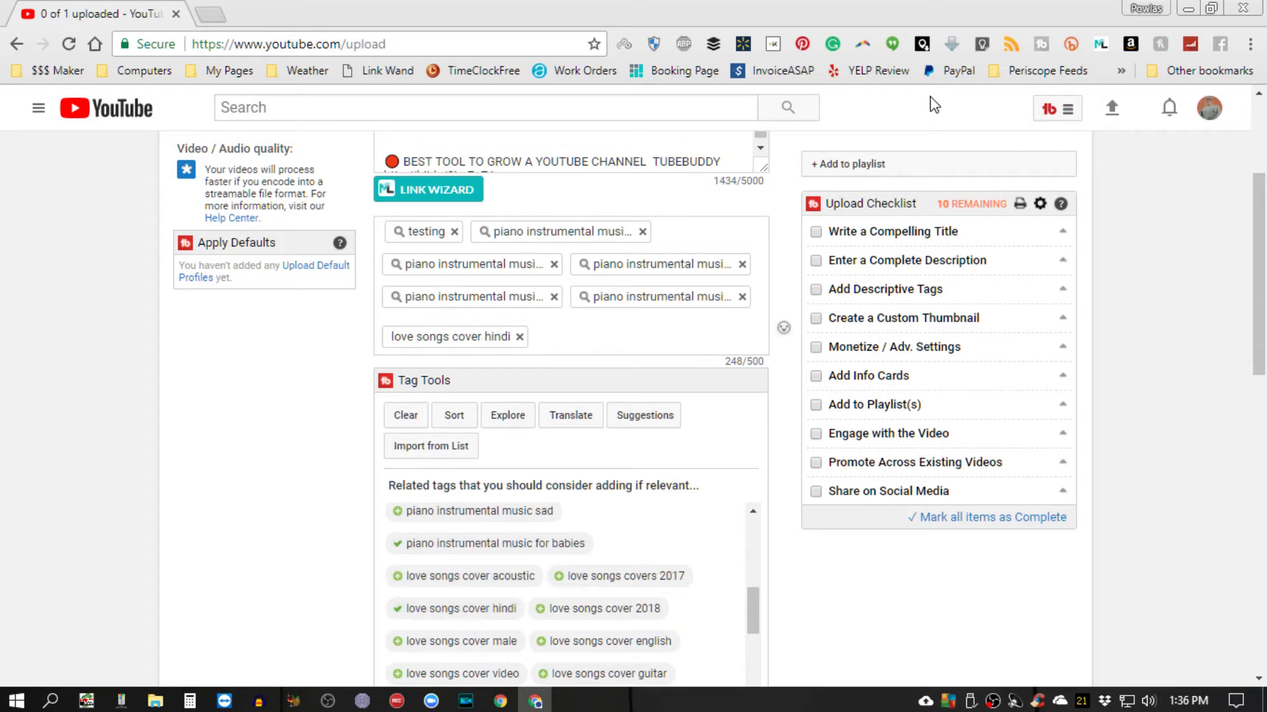
# - Switch vidIQ Vision for YouTube back on in Chrome's Extensions list and close the tab
pyautogui.rightClick(955, 48)
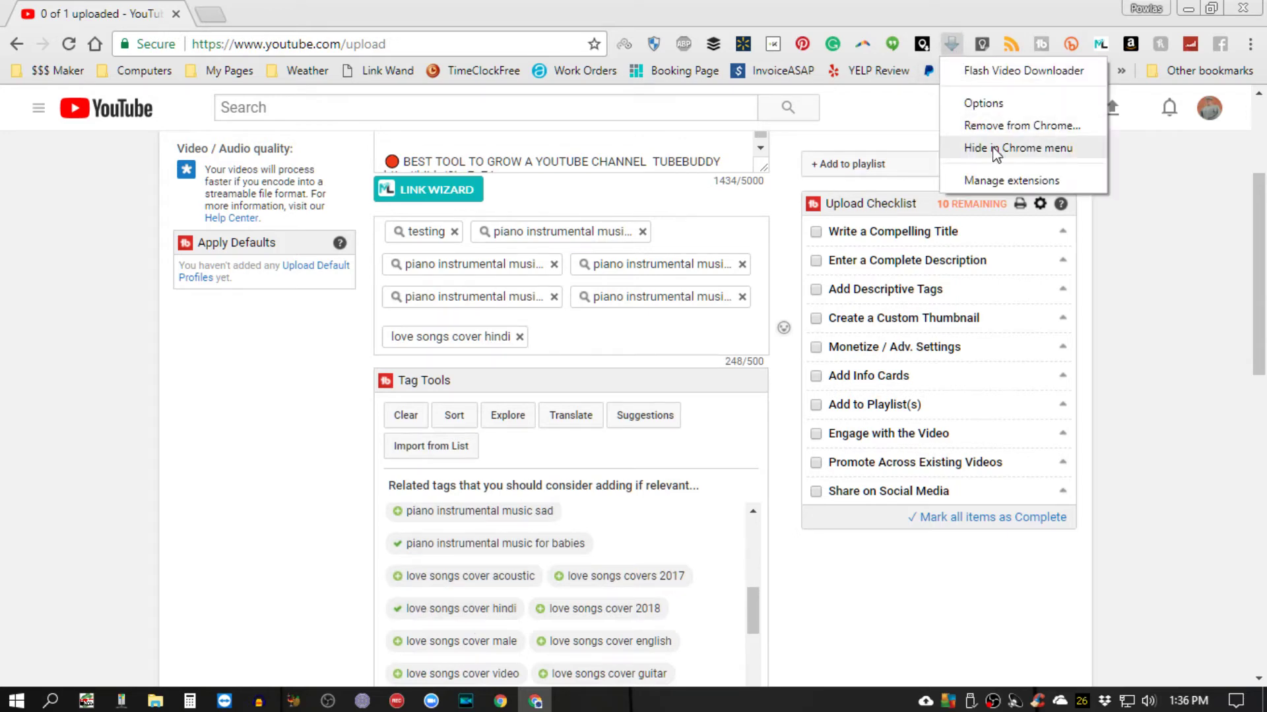
pyautogui.click(987, 181)
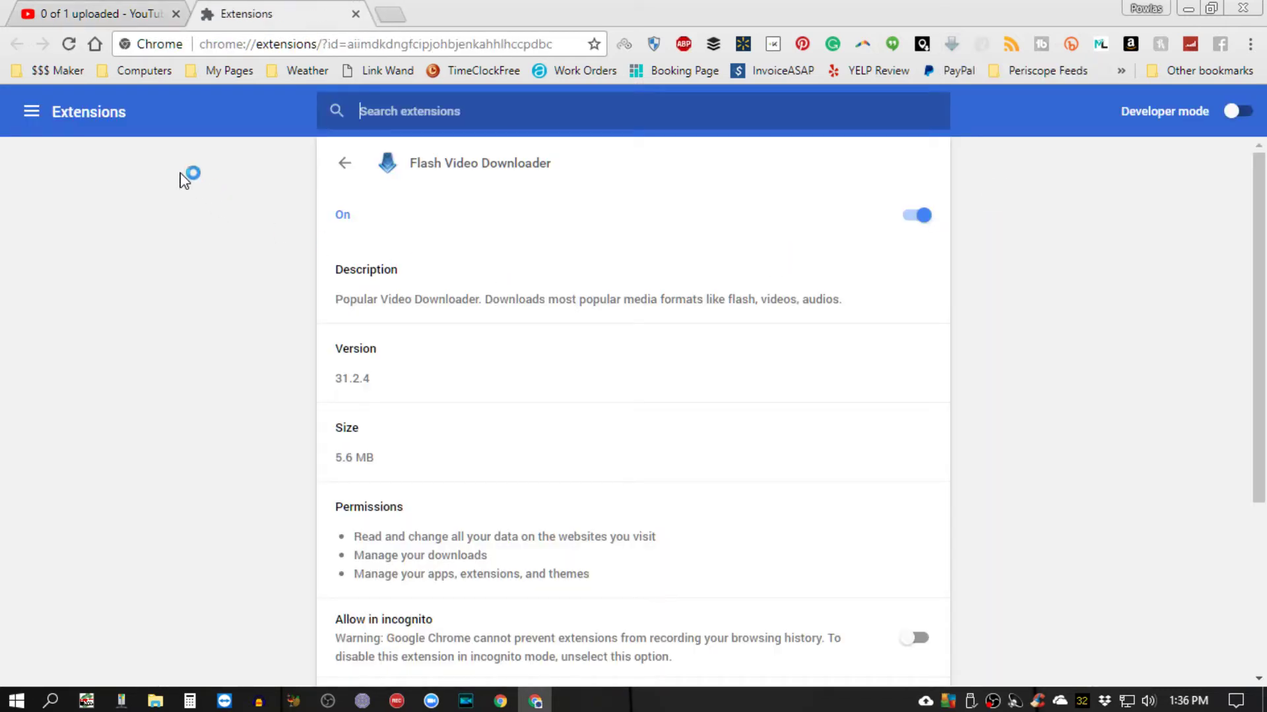
pyautogui.click(32, 112)
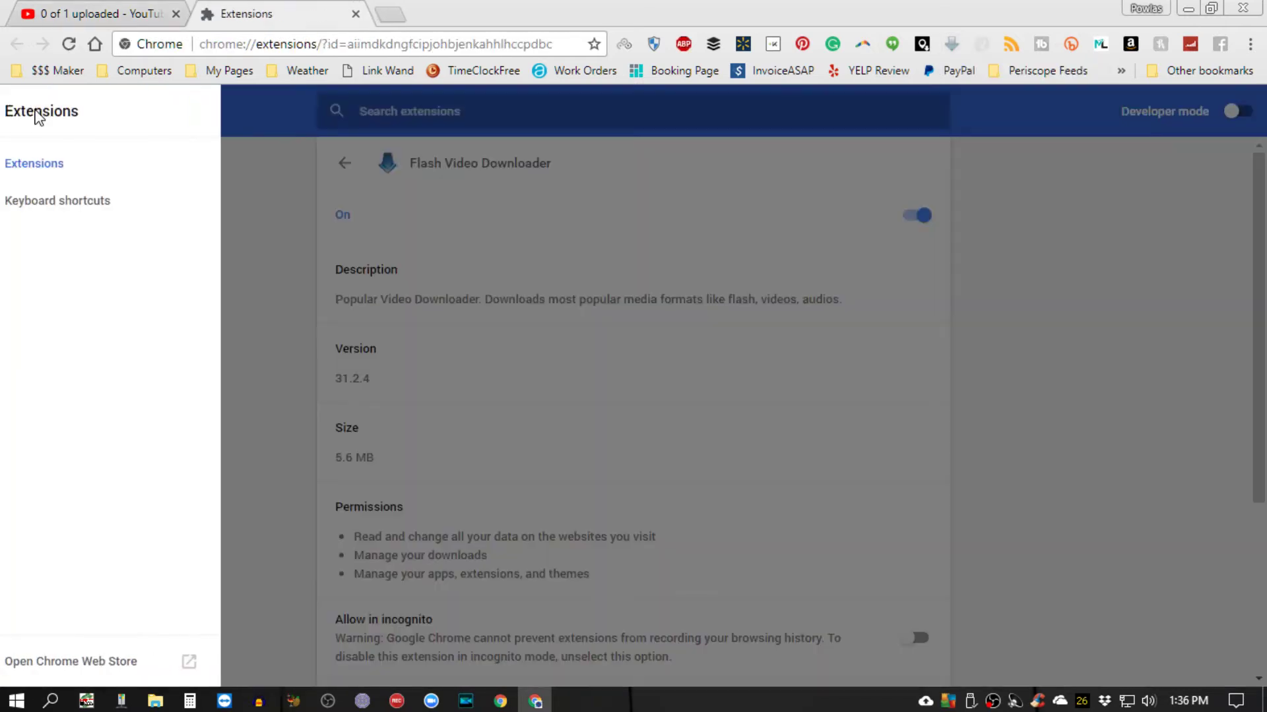
pyautogui.click(64, 168)
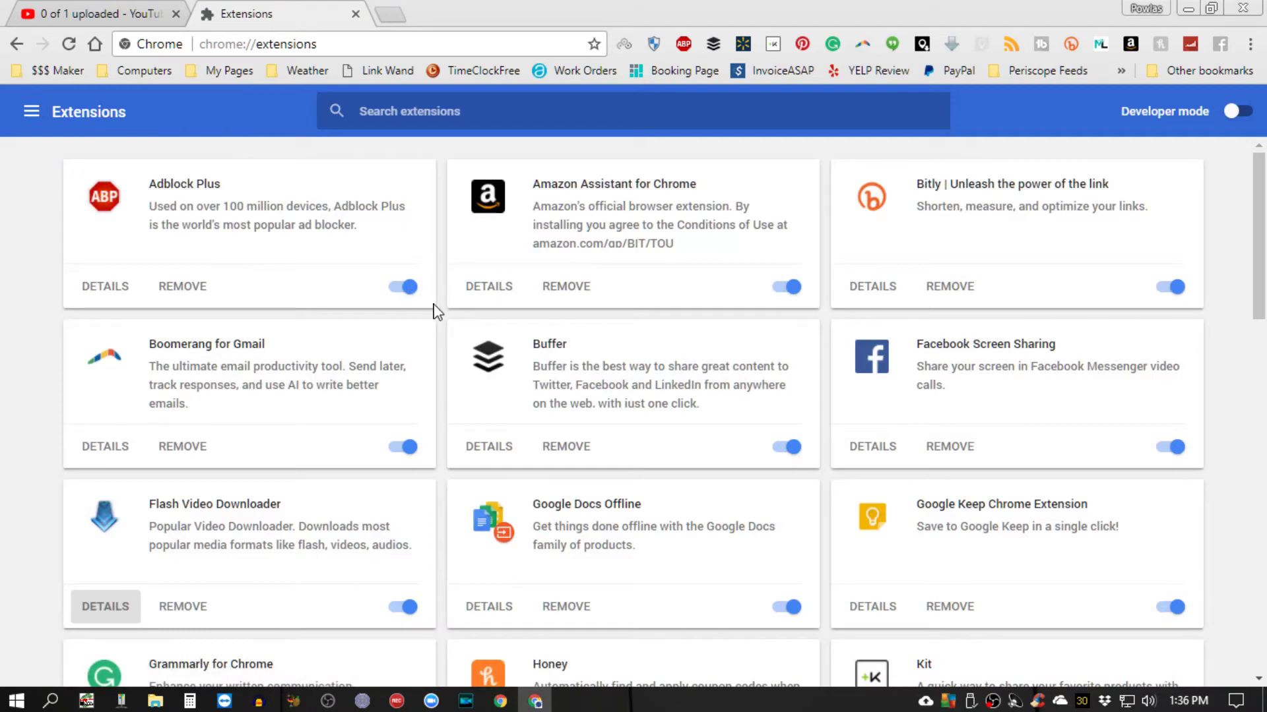
pyautogui.scroll(-7, 467, 343)
pyautogui.scroll(-6, 466, 343)
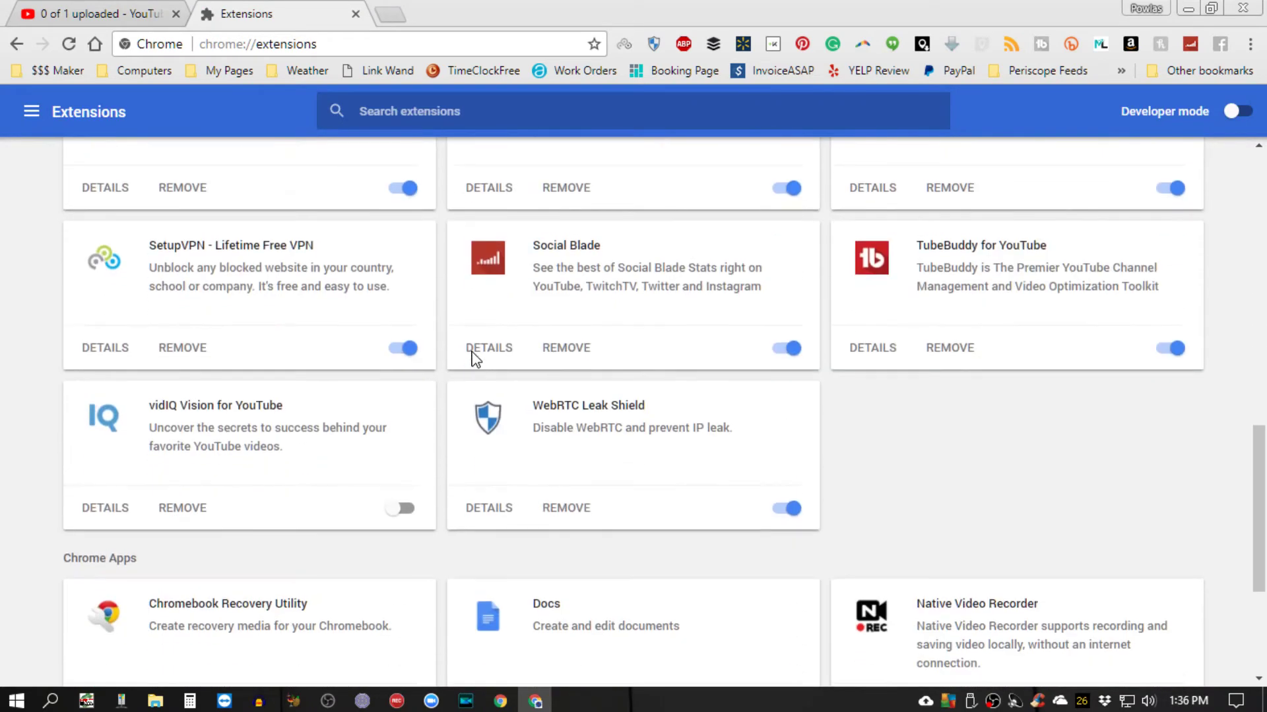
pyautogui.click(402, 508)
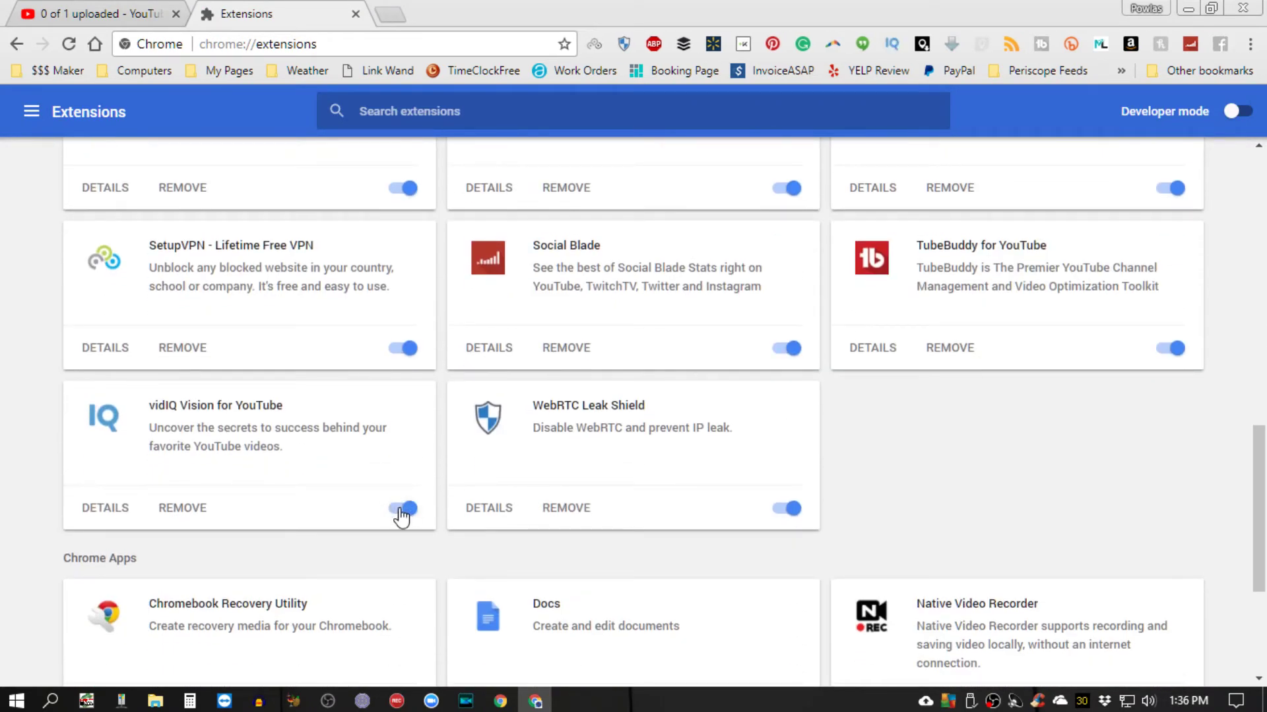
pyautogui.click(355, 13)
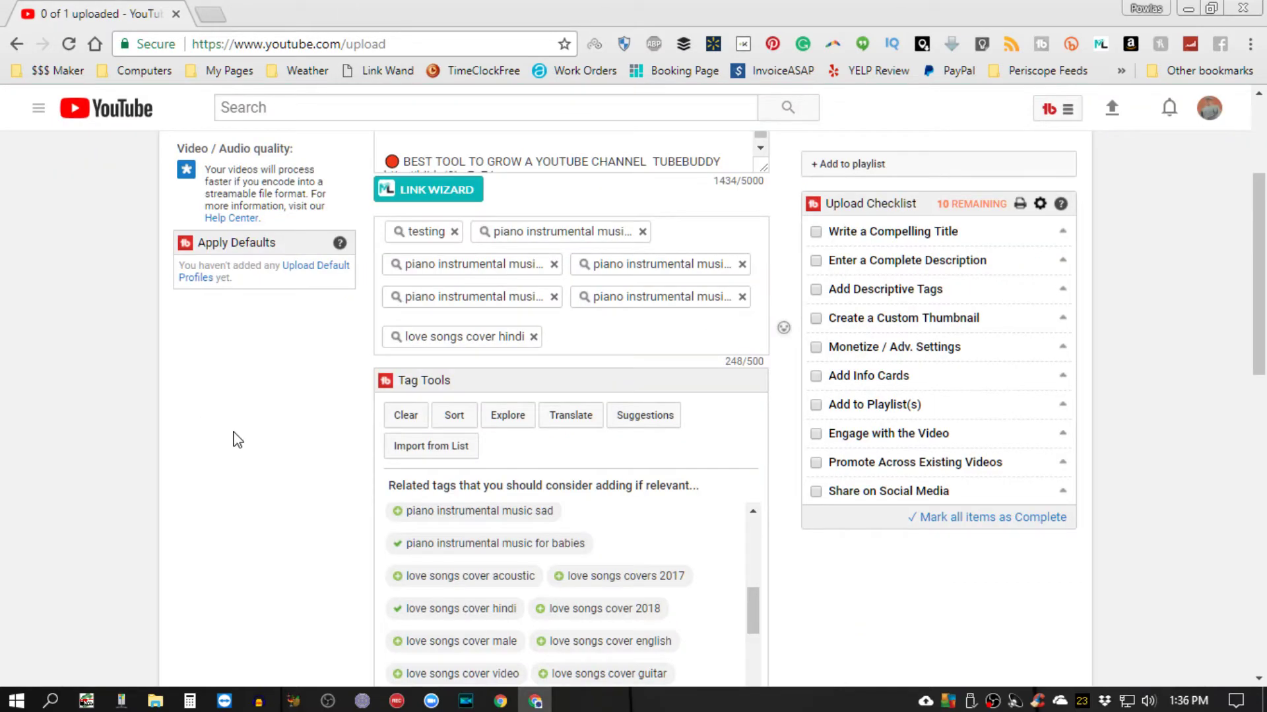
# - Add love songs cover english, cover male, country, best of 2017 mix songs, and playlist tags (367/500)
pyautogui.scroll(-1, 237, 440)
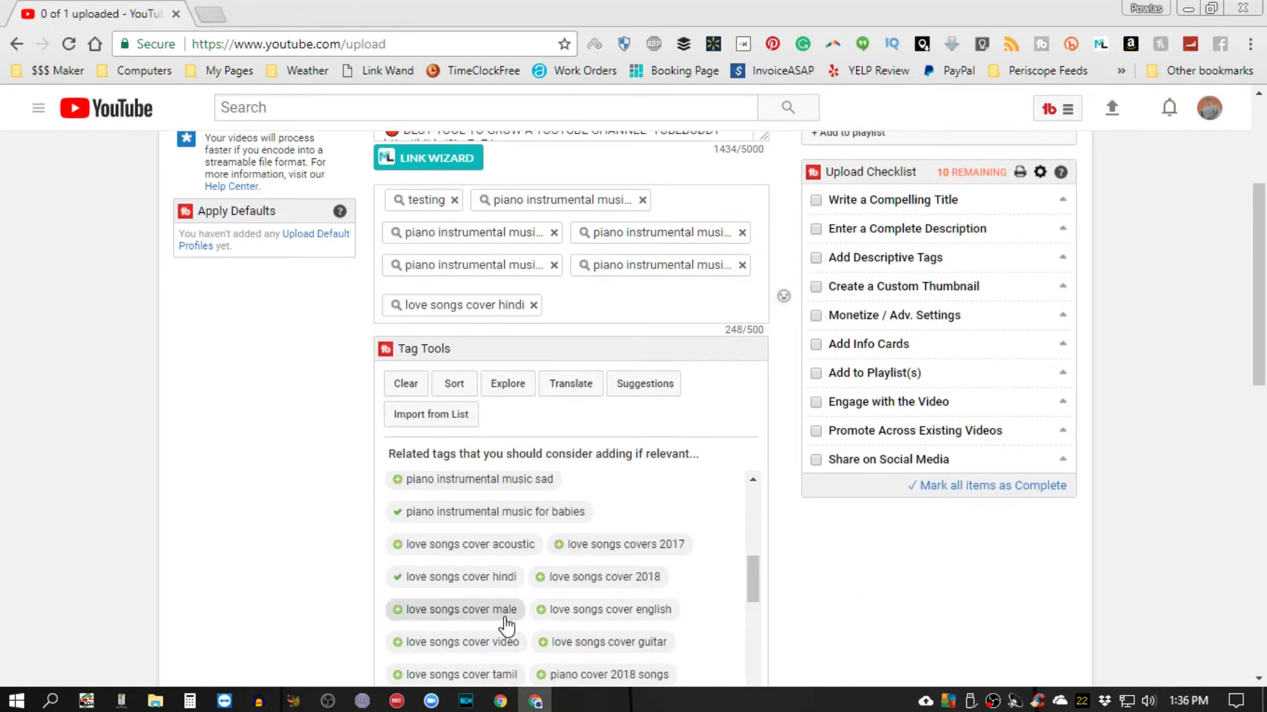
pyautogui.click(544, 613)
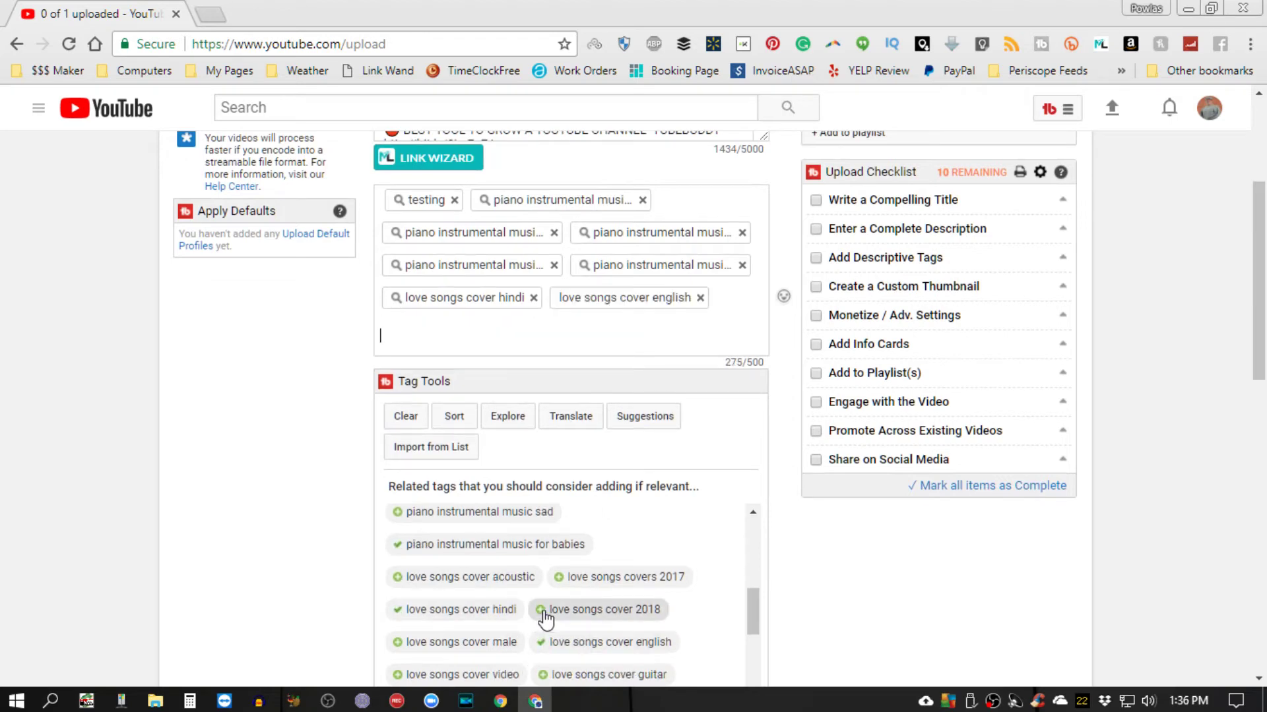
pyautogui.click(404, 643)
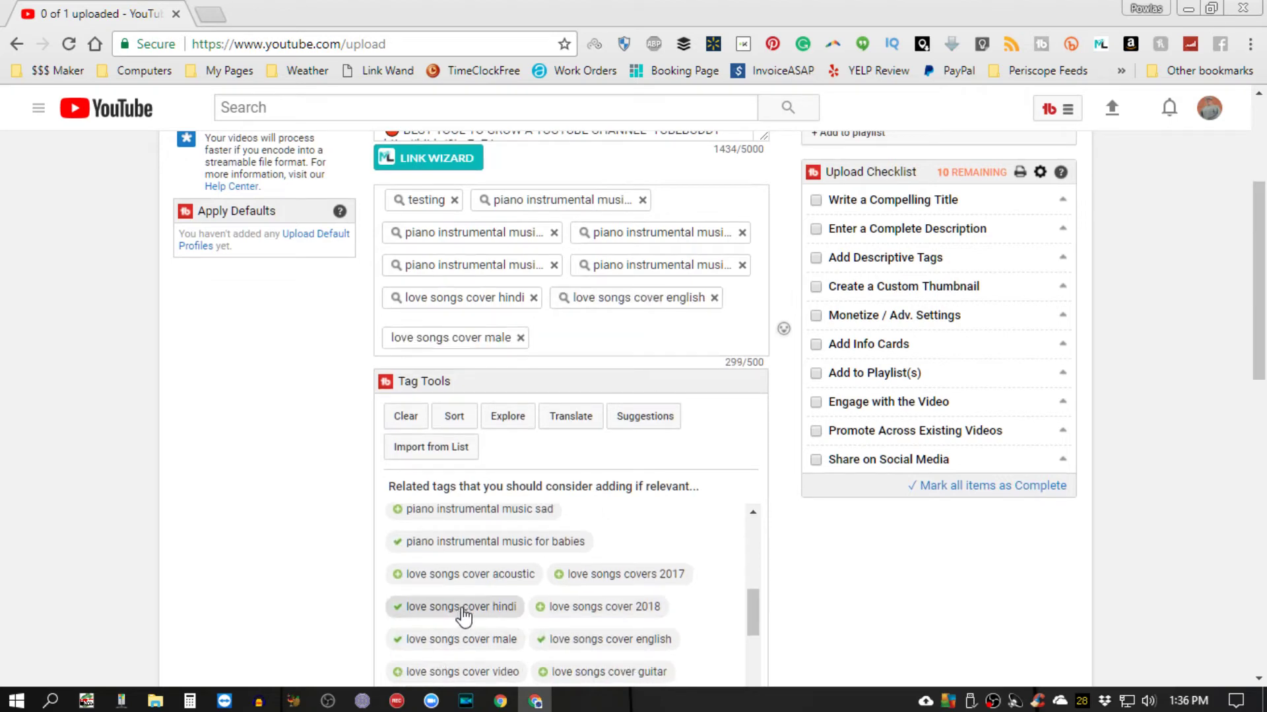
pyautogui.scroll(-3, 541, 620)
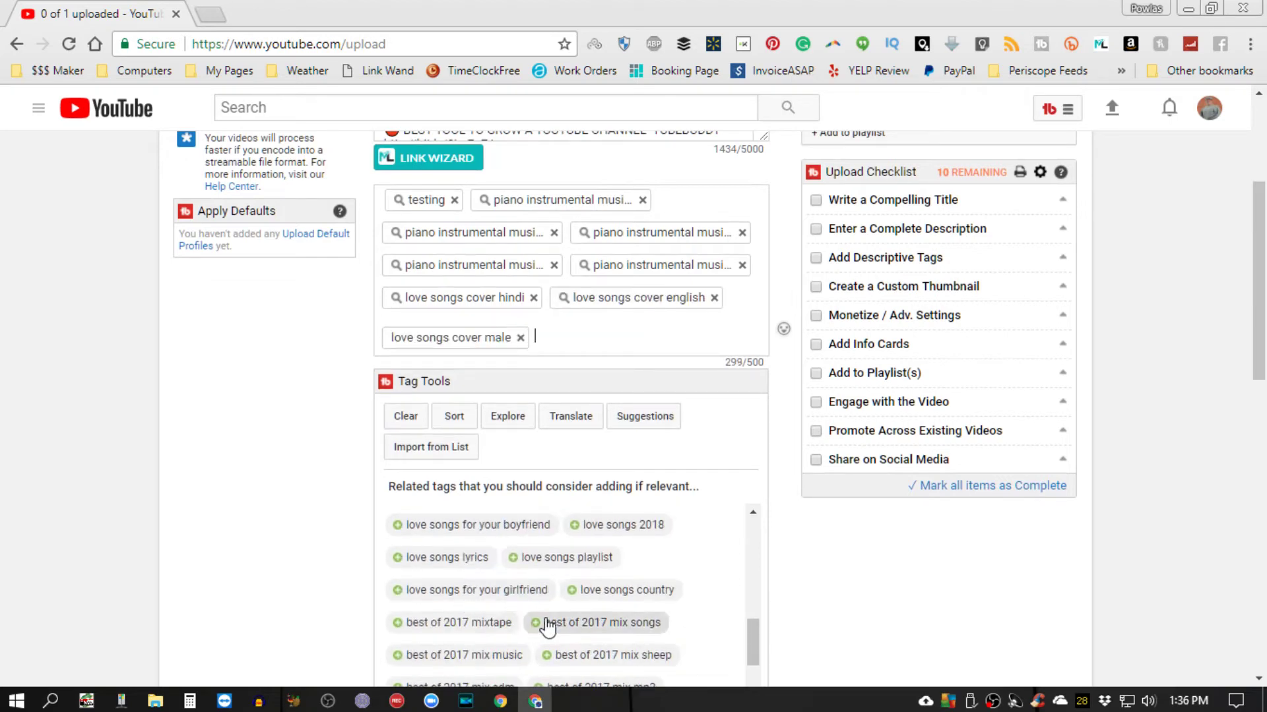
pyautogui.click(571, 591)
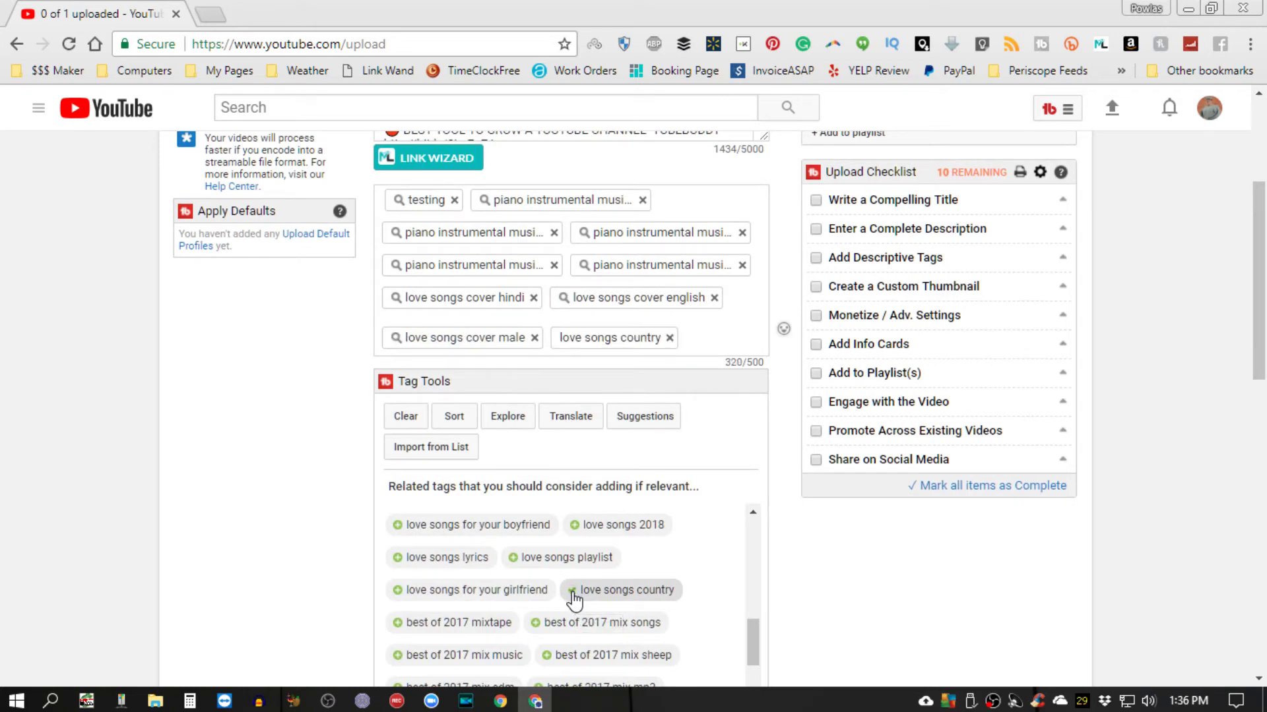
pyautogui.scroll(1, 805, 584)
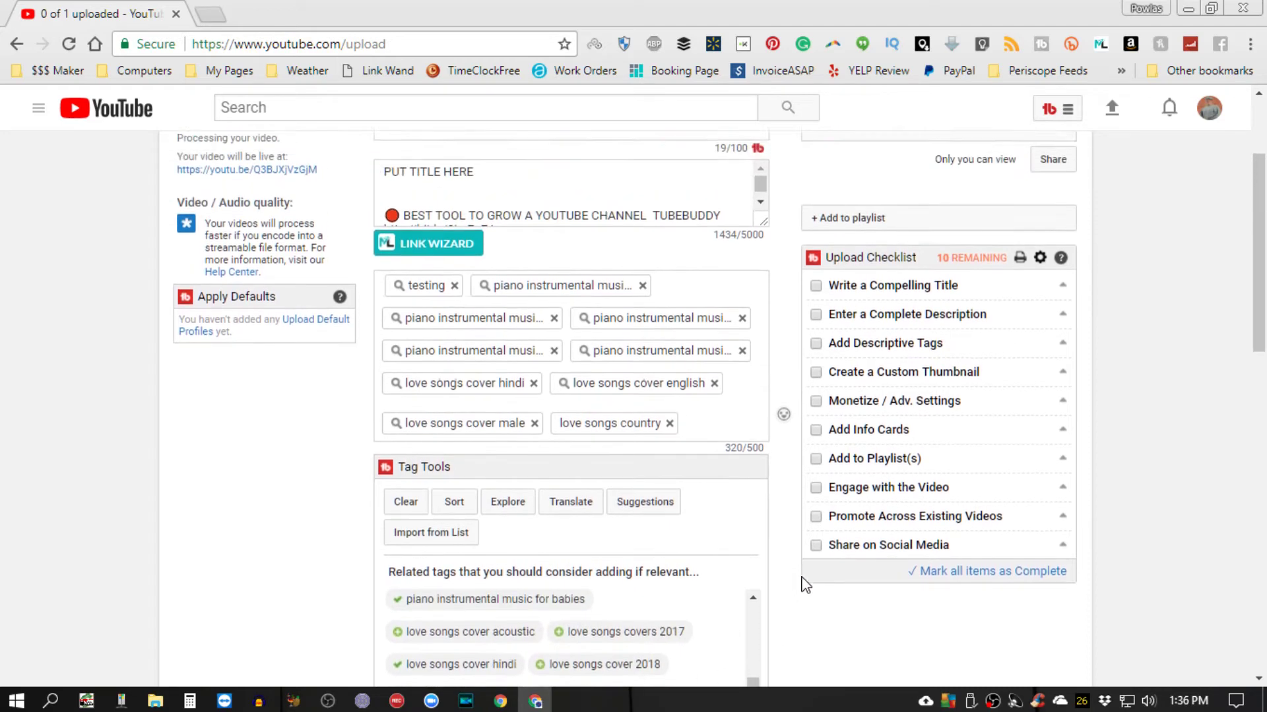
pyautogui.scroll(2, 805, 584)
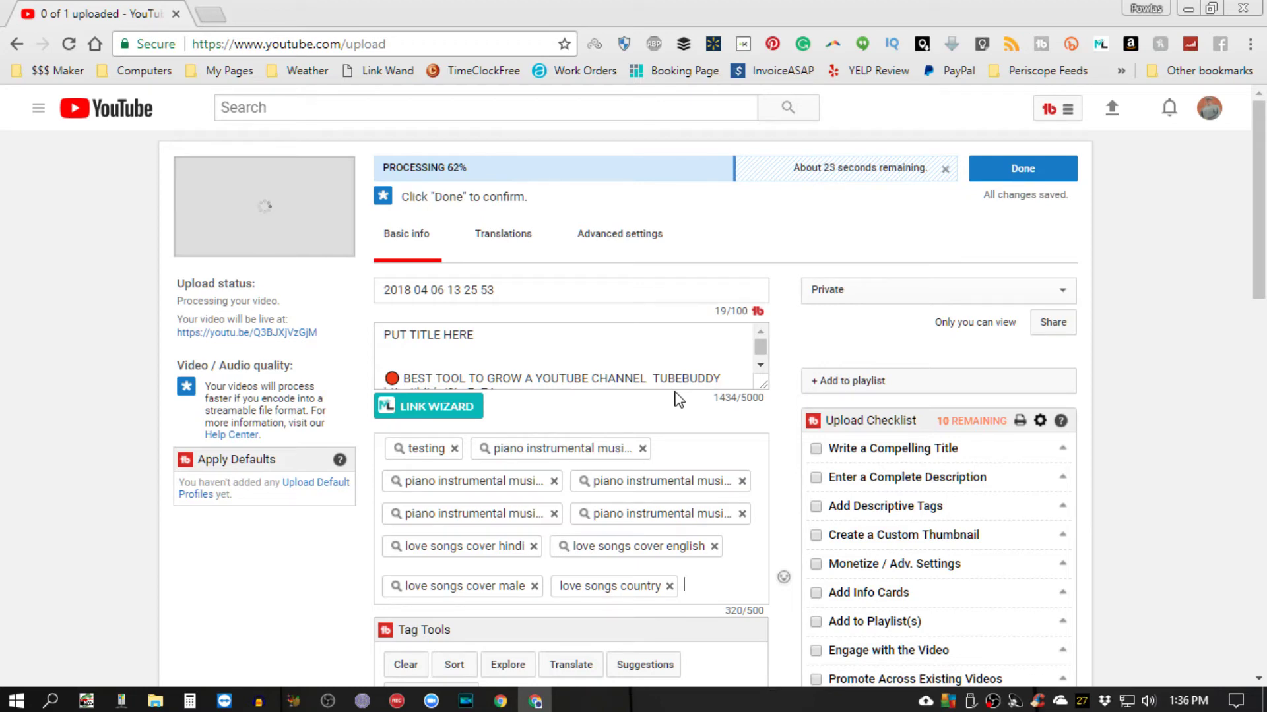
pyautogui.scroll(-3, 679, 404)
pyautogui.scroll(-2, 687, 415)
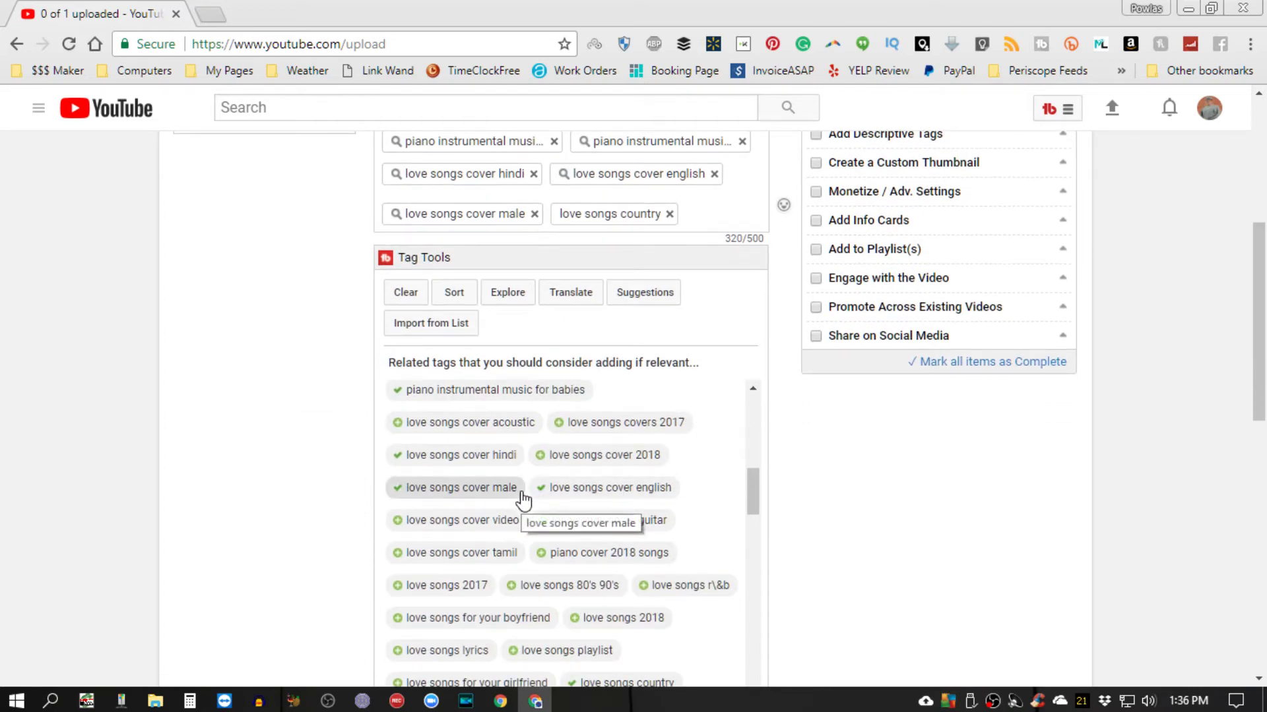
pyautogui.scroll(-3, 523, 528)
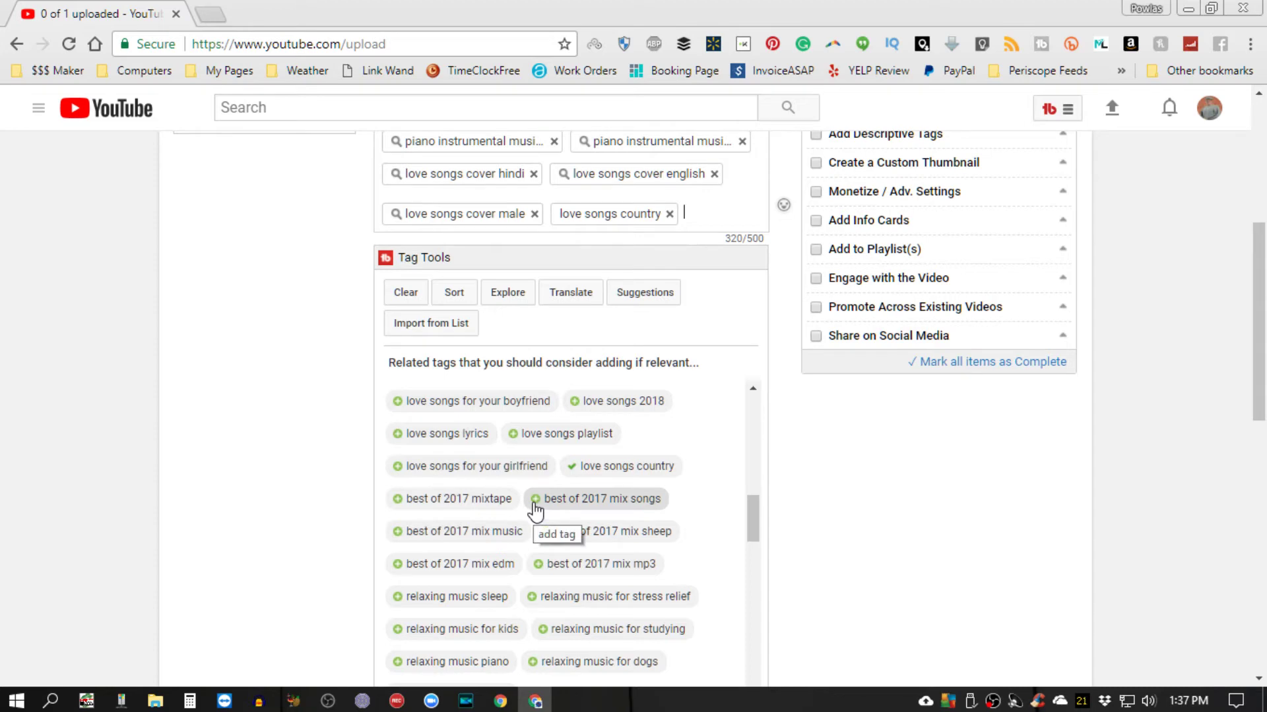
pyautogui.click(535, 500)
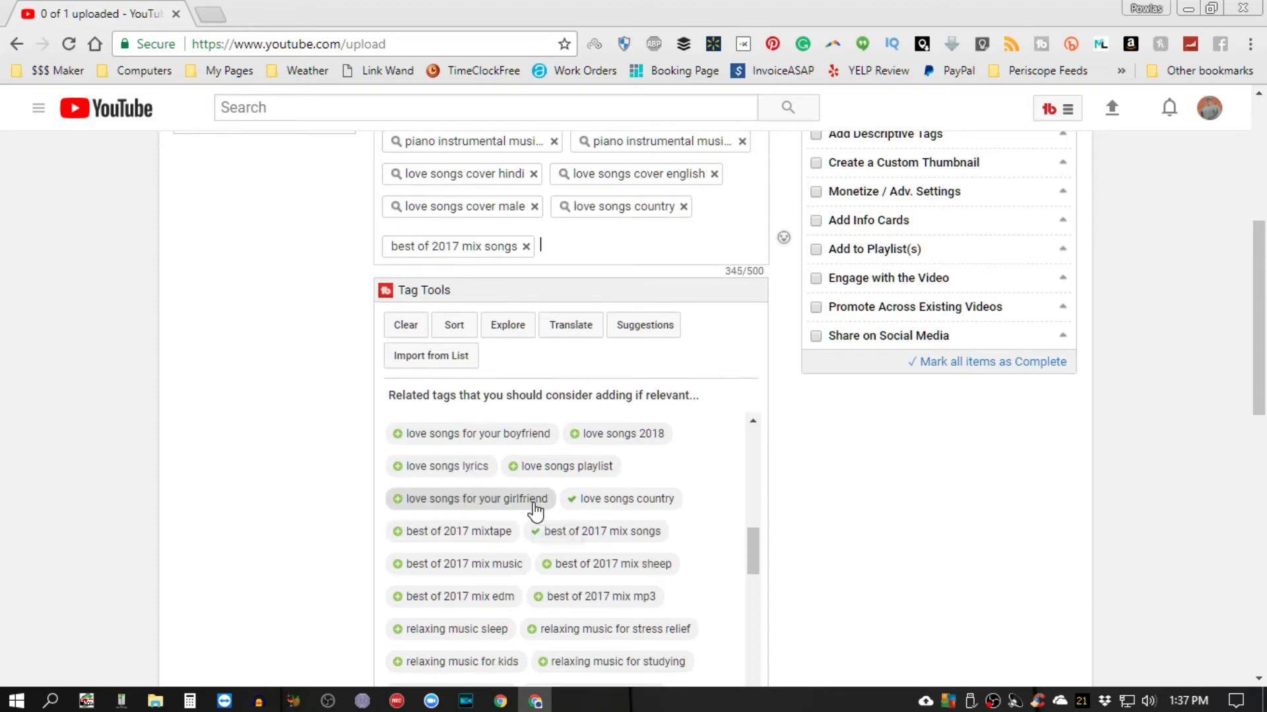
pyautogui.click(514, 470)
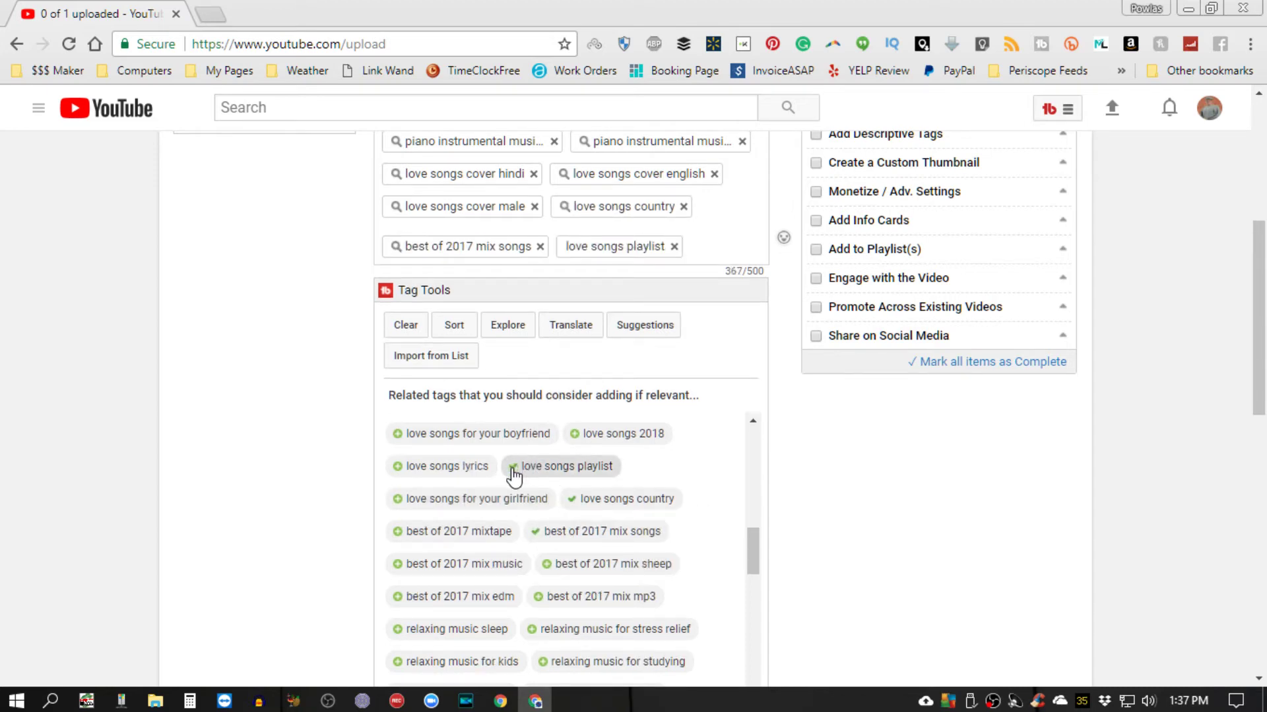